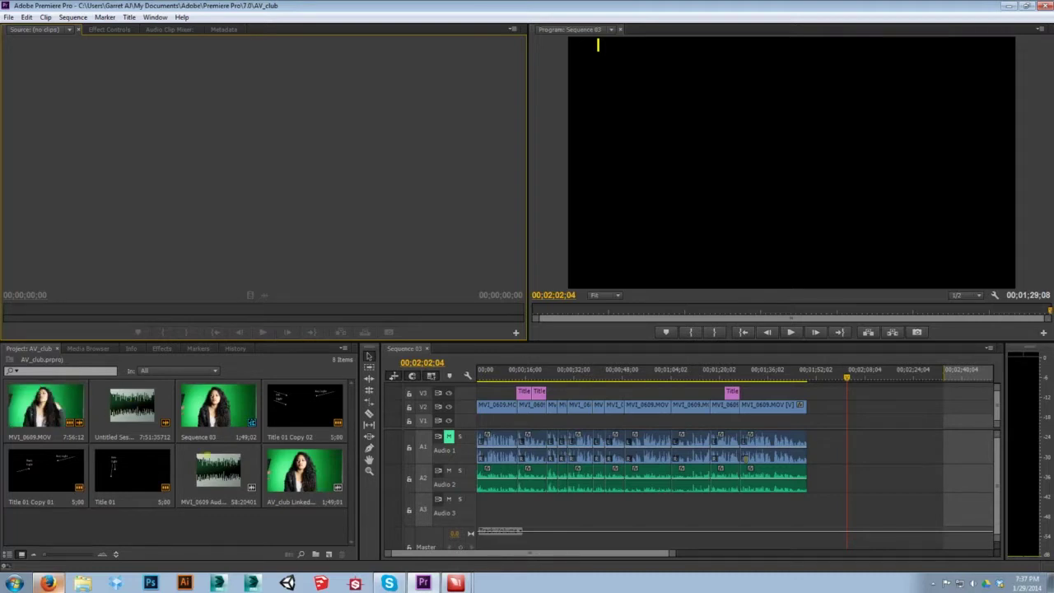
# Import the Star Bases video from the Dev6 folder into the project
pyautogui.doubleClick(192, 513)
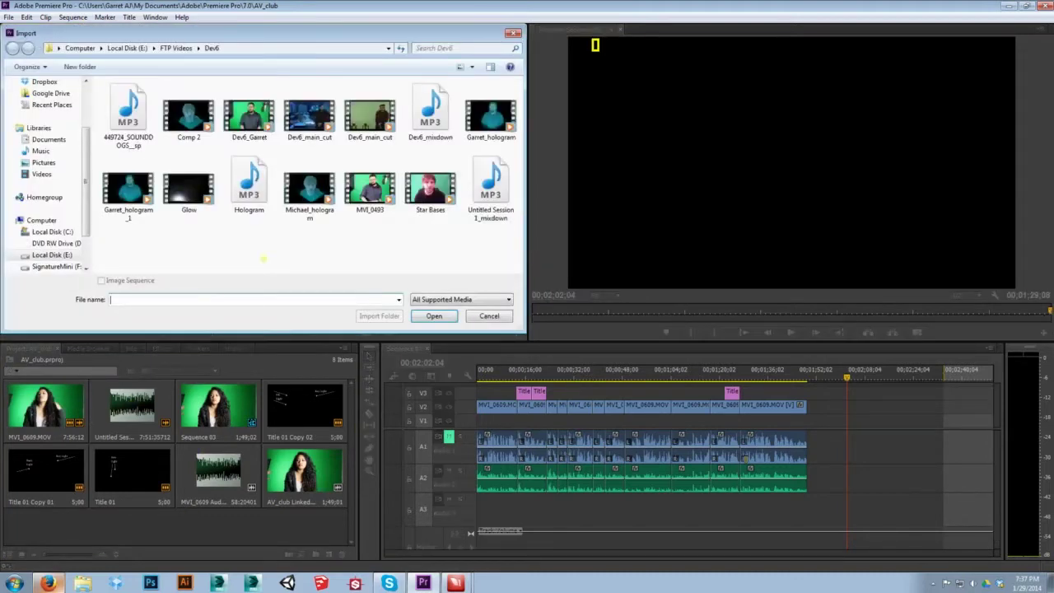
pyautogui.doubleClick(423, 191)
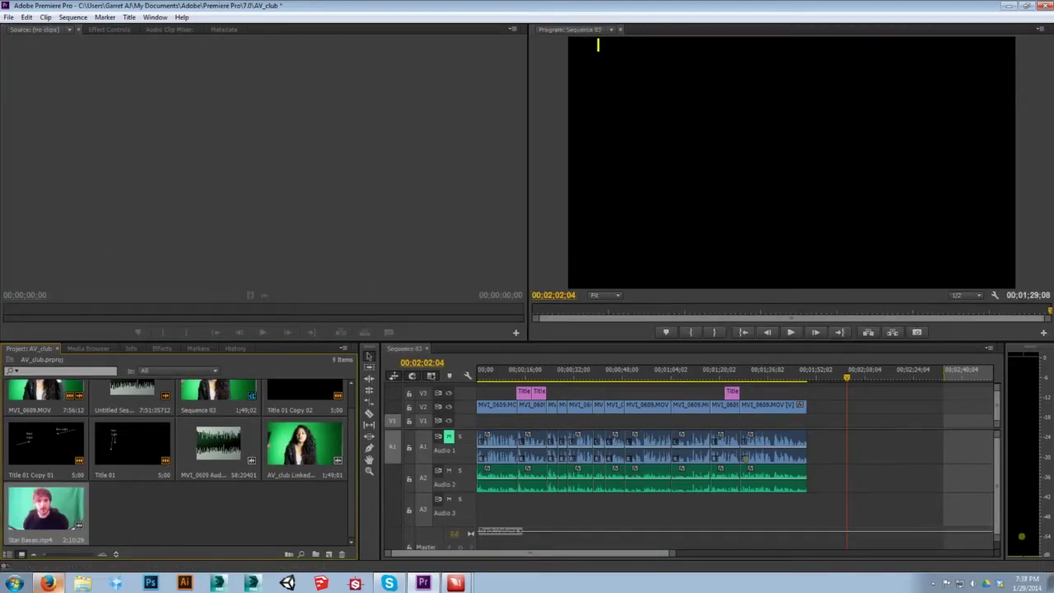
# Load MVI_0609.MOV for source viewing and mark its in point at 00;07;10;02 and out point at 00;07;47;25
pyautogui.click(47, 405)
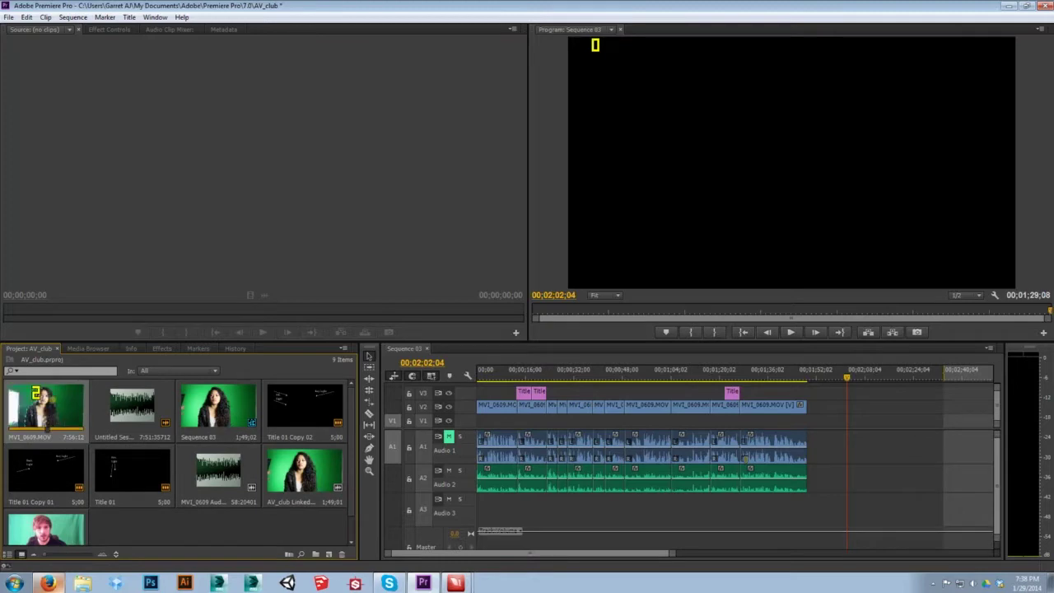
pyautogui.moveTo(36, 395); pyautogui.dragTo(184, 153)
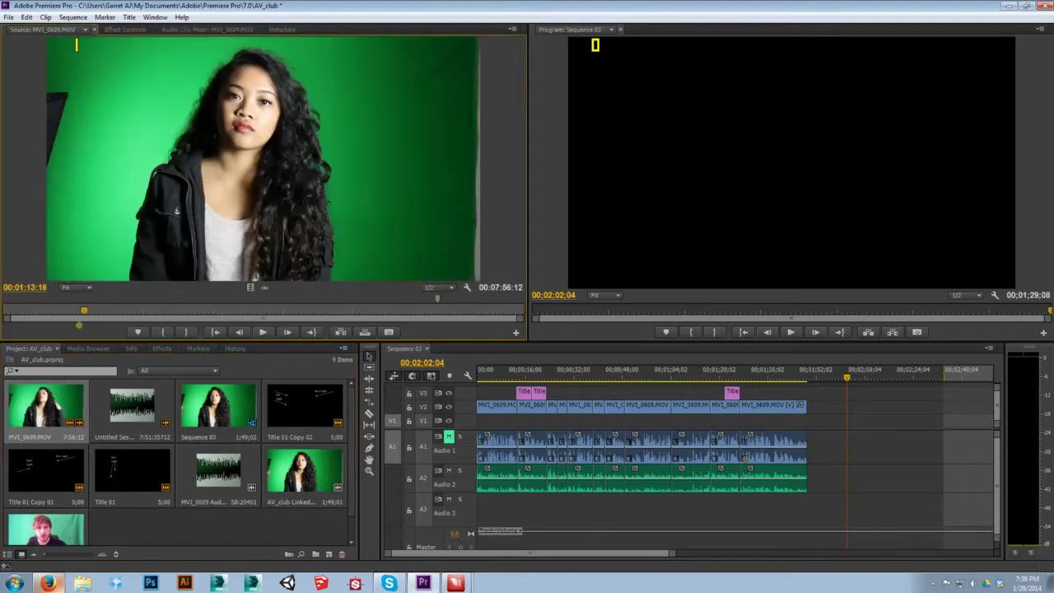
pyautogui.moveTo(86, 310); pyautogui.dragTo(472, 312)
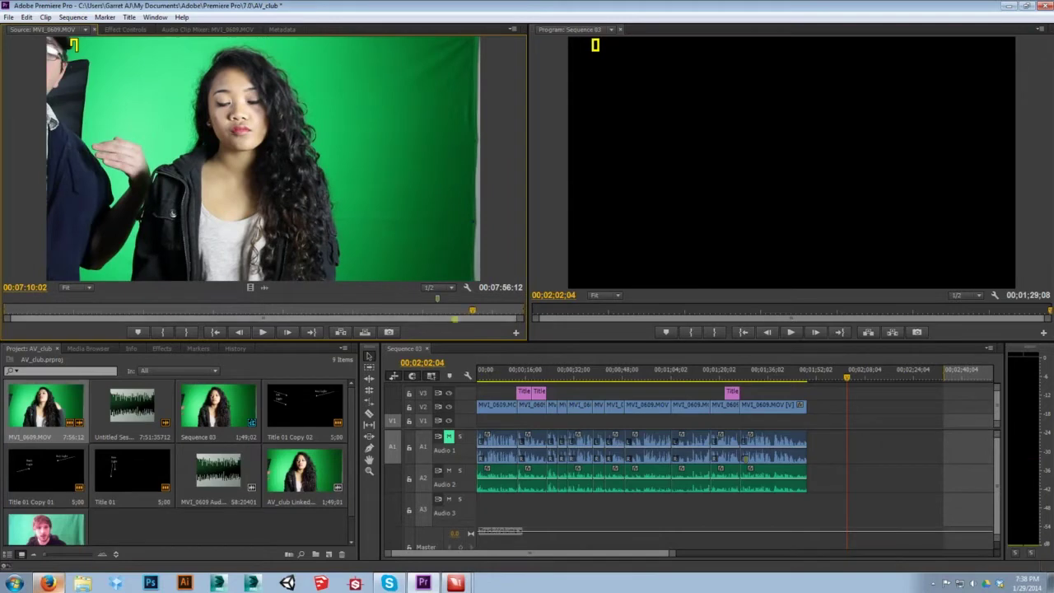
pyautogui.click(162, 332)
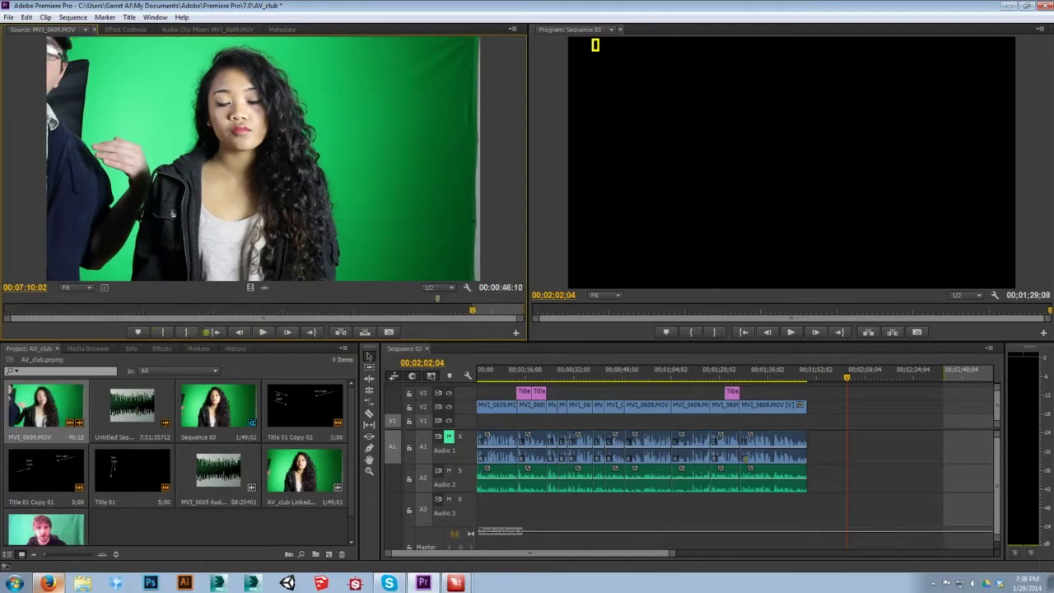
pyautogui.moveTo(473, 309); pyautogui.dragTo(515, 309)
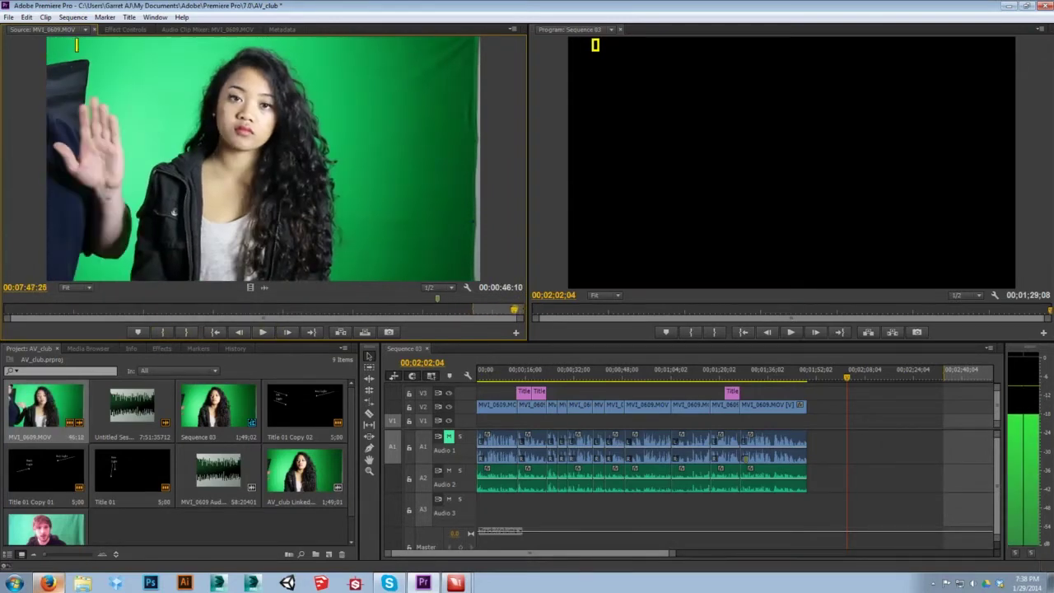
pyautogui.click(186, 332)
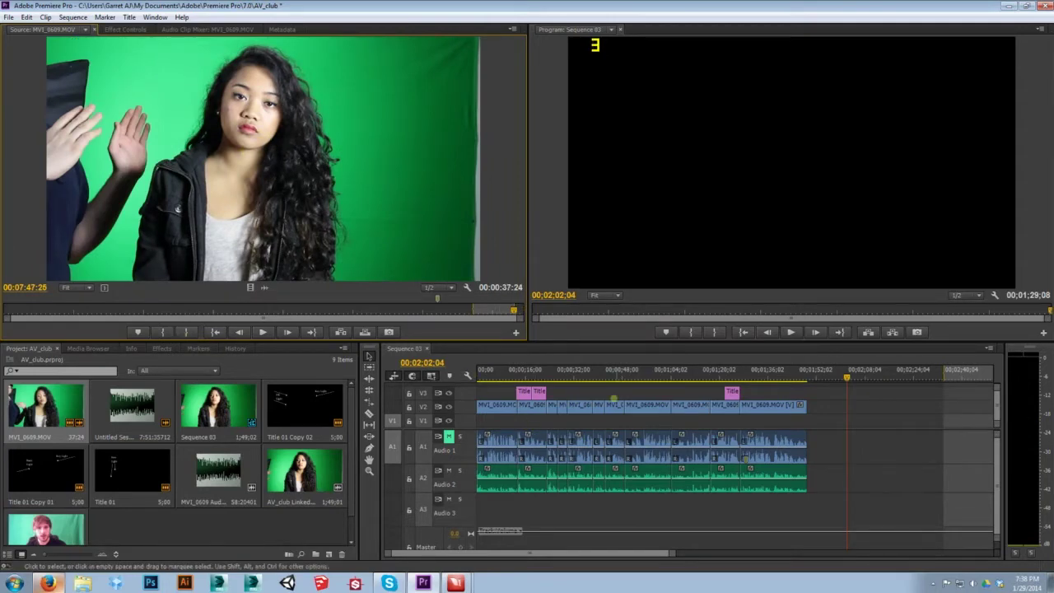
# Add the marked MVI_0609.MOV section after the last clip on track V2, play it, and shorten its end by a few seconds
pyautogui.moveTo(353, 226); pyautogui.dragTo(820, 409)
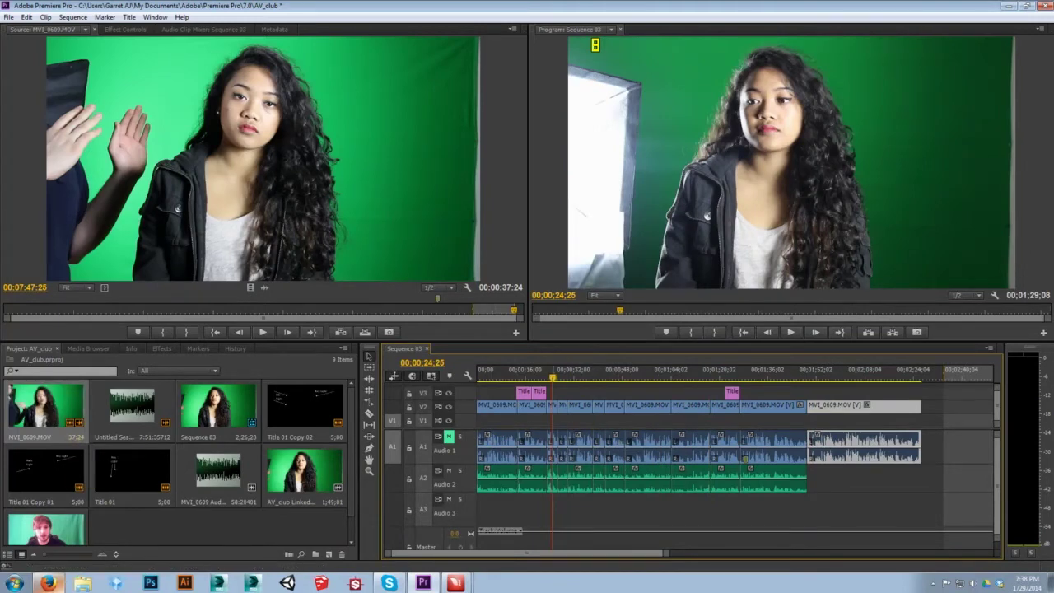
pyautogui.press('space')
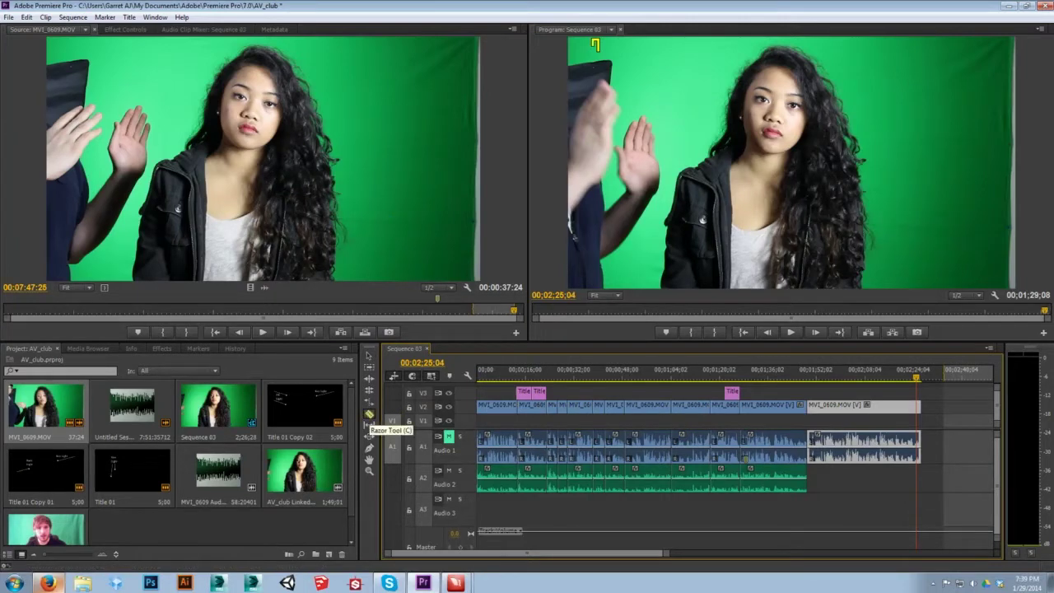
pyautogui.hotkey('ctrl', 'z')
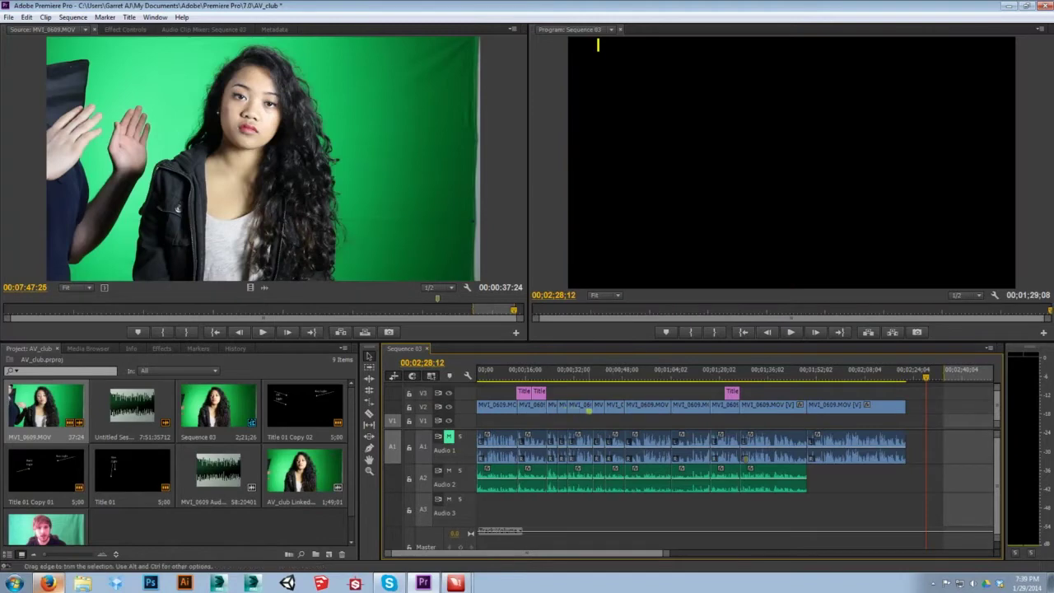
# Delete the clip starting near 00;00;48;26 with its linked audio and shift the following clips earlier to close the gap
pyautogui.click(643, 406)
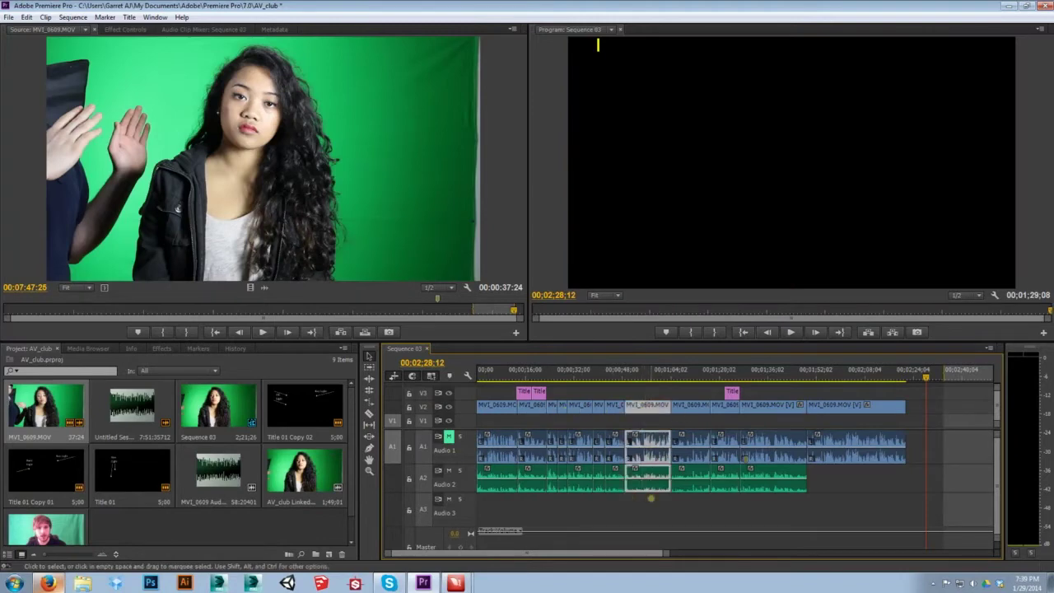
pyautogui.press('Delete')
pyautogui.moveTo(662, 391); pyautogui.dragTo(769, 440)
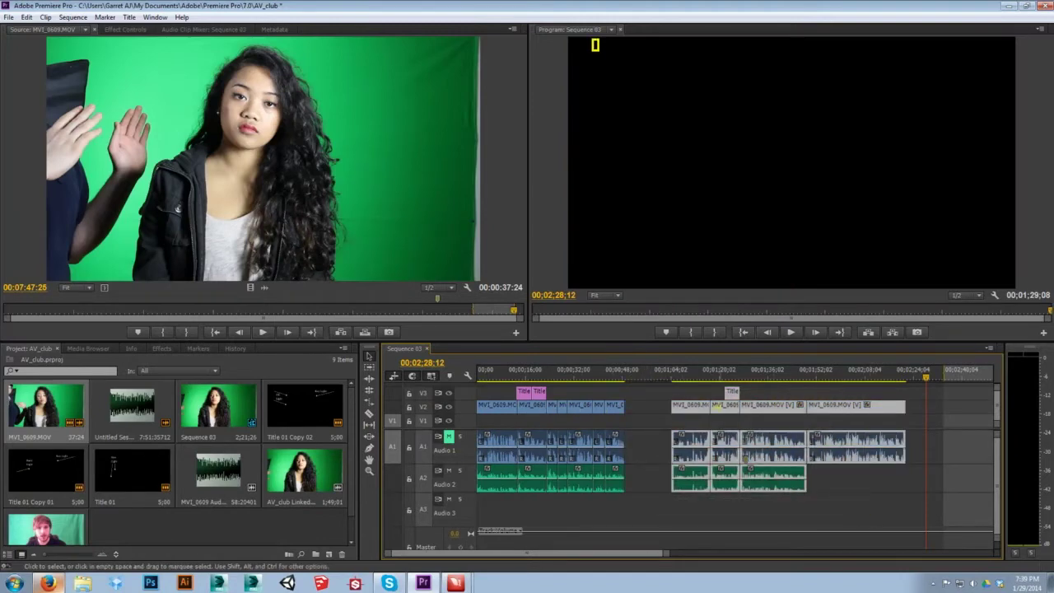
pyautogui.moveTo(690, 405); pyautogui.dragTo(644, 405)
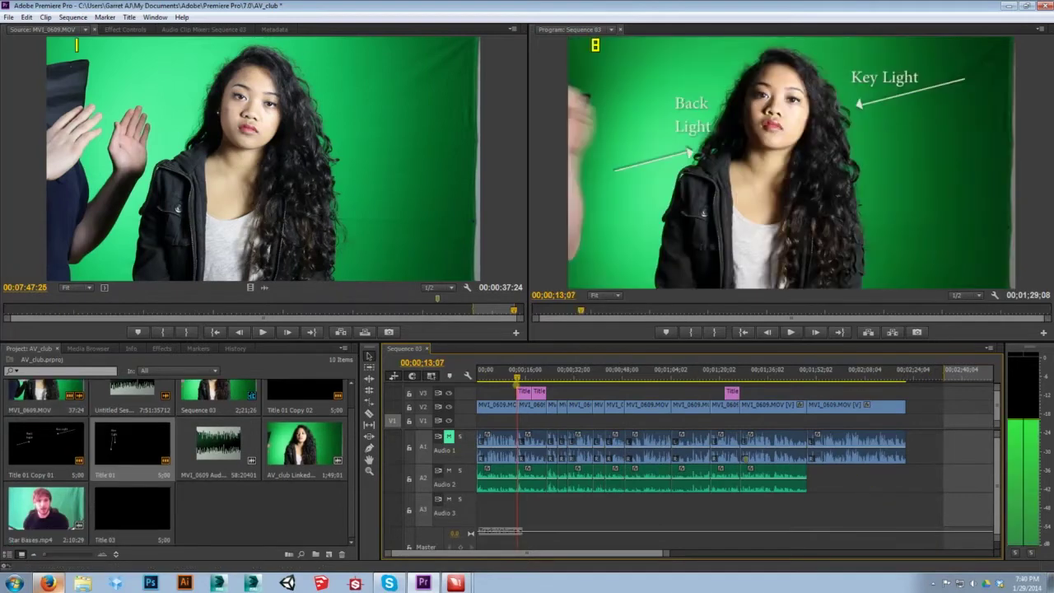
# Examine the light-label titles and the individual MVI_0609.MOV cuts at several points along Sequence 03
pyautogui.hotkey('shift', 'Right')
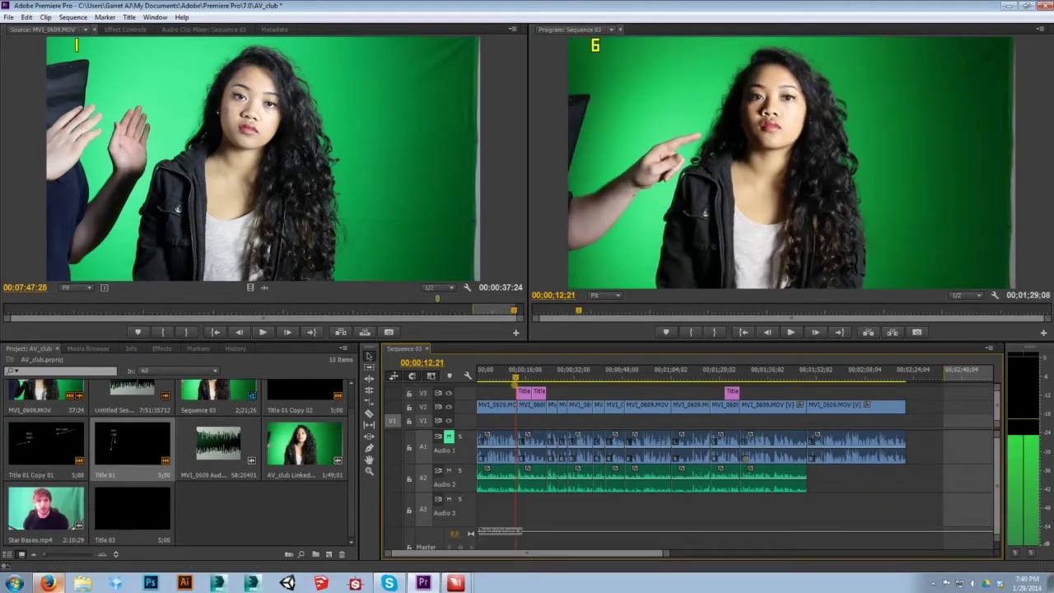
pyautogui.moveTo(517, 370); pyautogui.dragTo(535, 370)
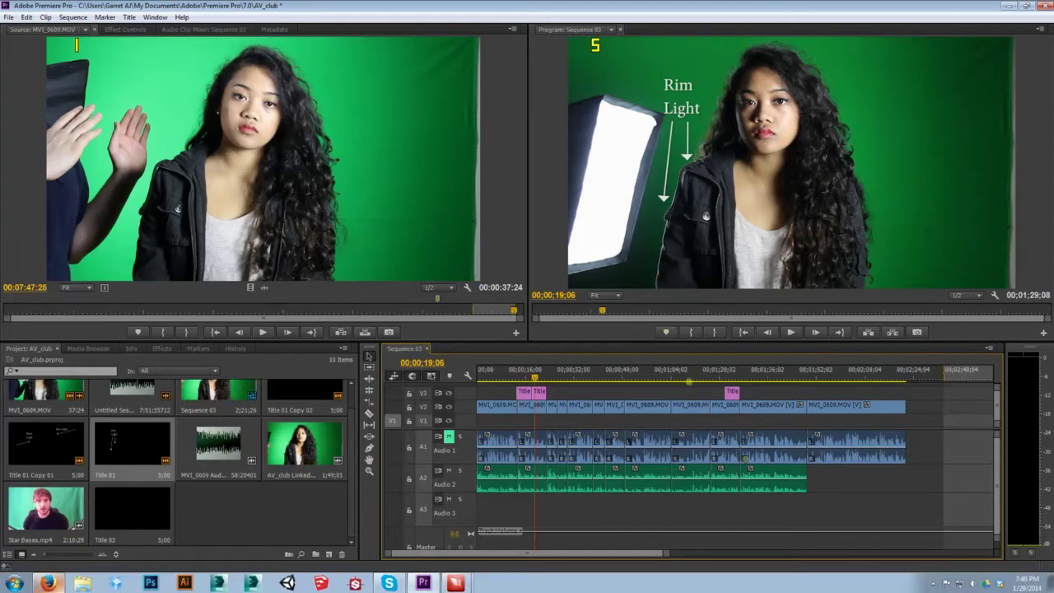
pyautogui.click(812, 370)
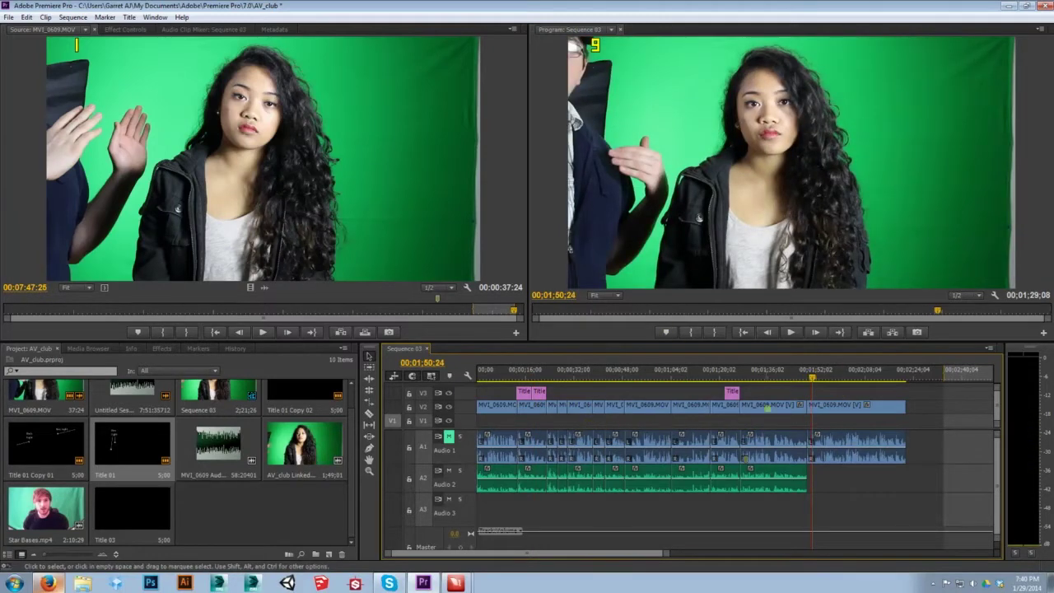
pyautogui.click(666, 371)
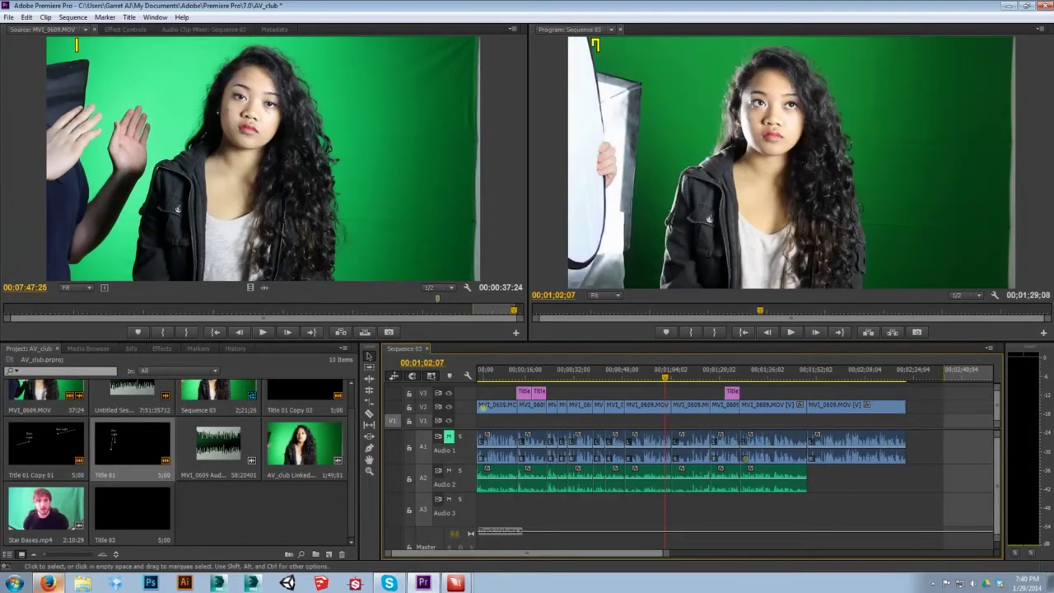
pyautogui.click(496, 444)
pyautogui.click(531, 445)
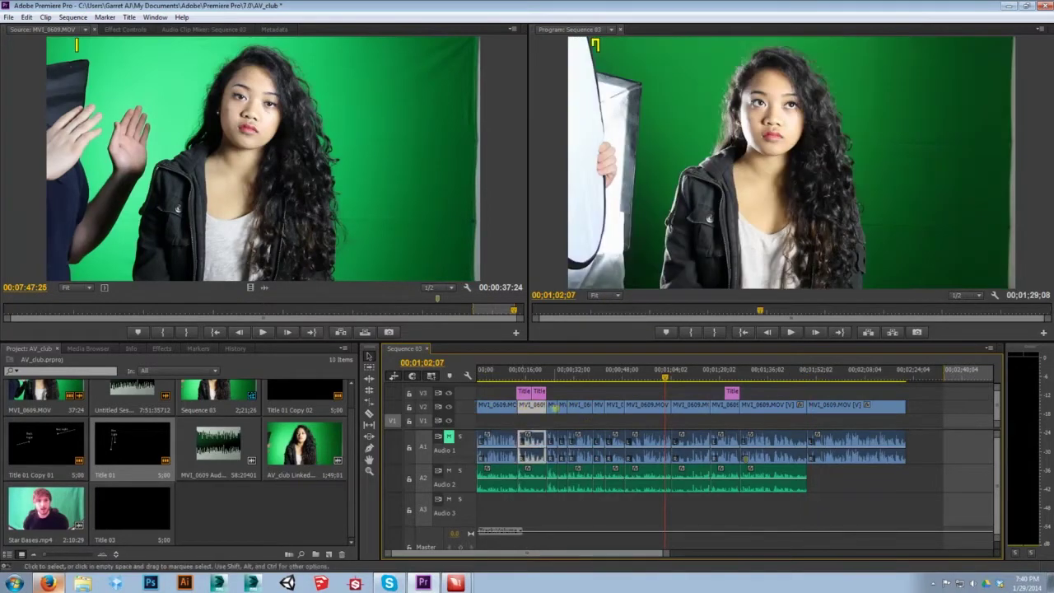
pyautogui.click(557, 407)
pyautogui.click(568, 407)
pyautogui.click(580, 407)
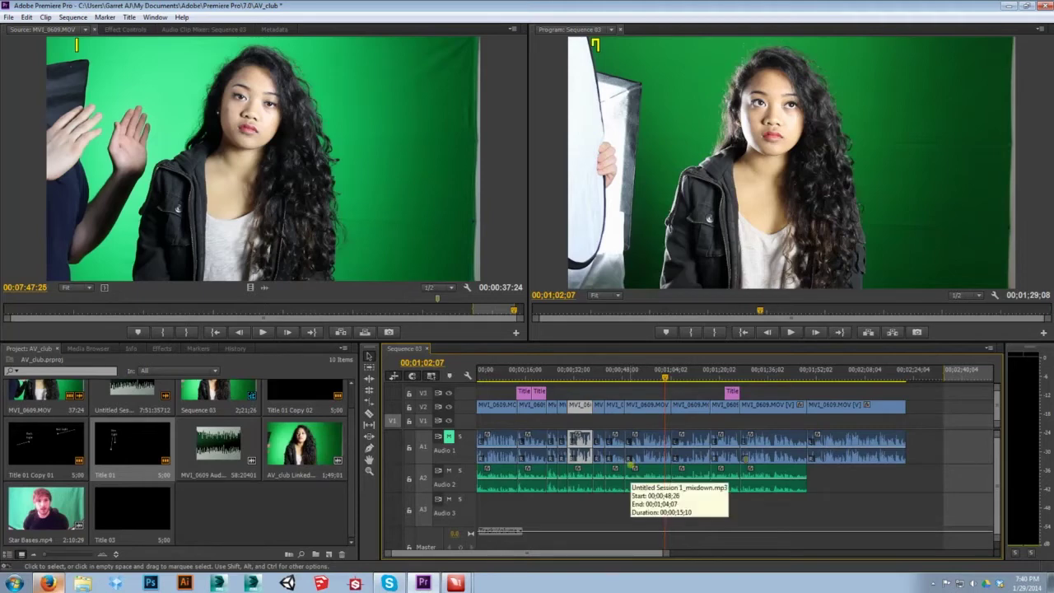
pyautogui.click(774, 392)
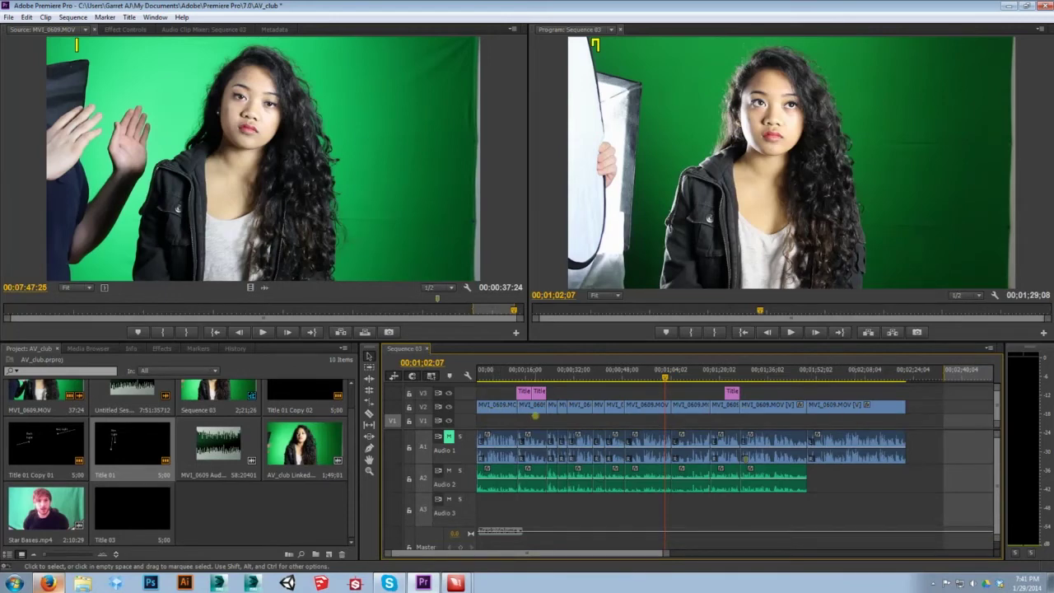
pyautogui.moveTo(821, 417); pyautogui.dragTo(506, 409)
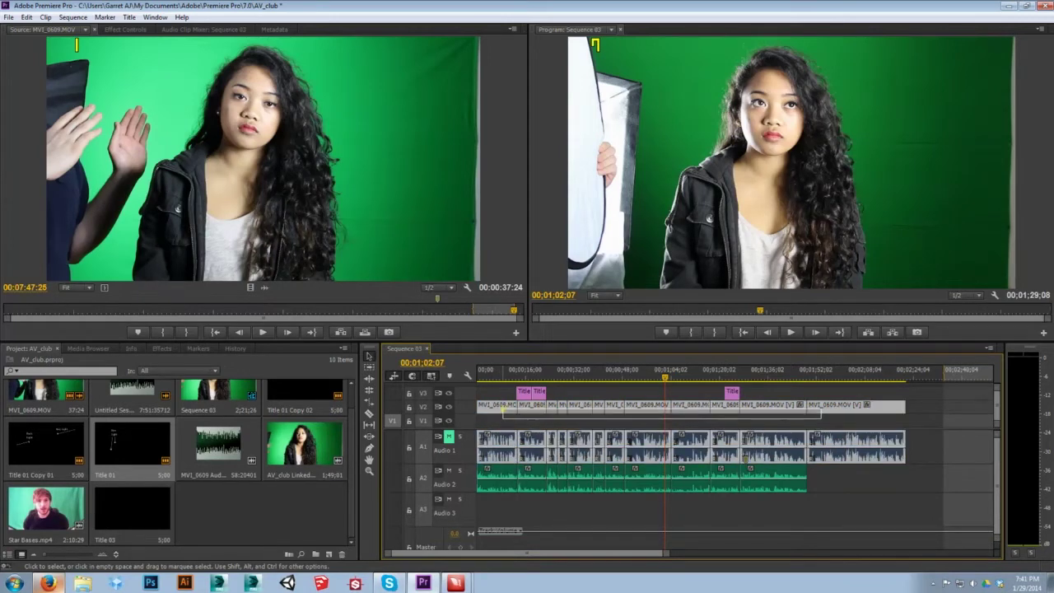
pyautogui.rightClick(506, 410)
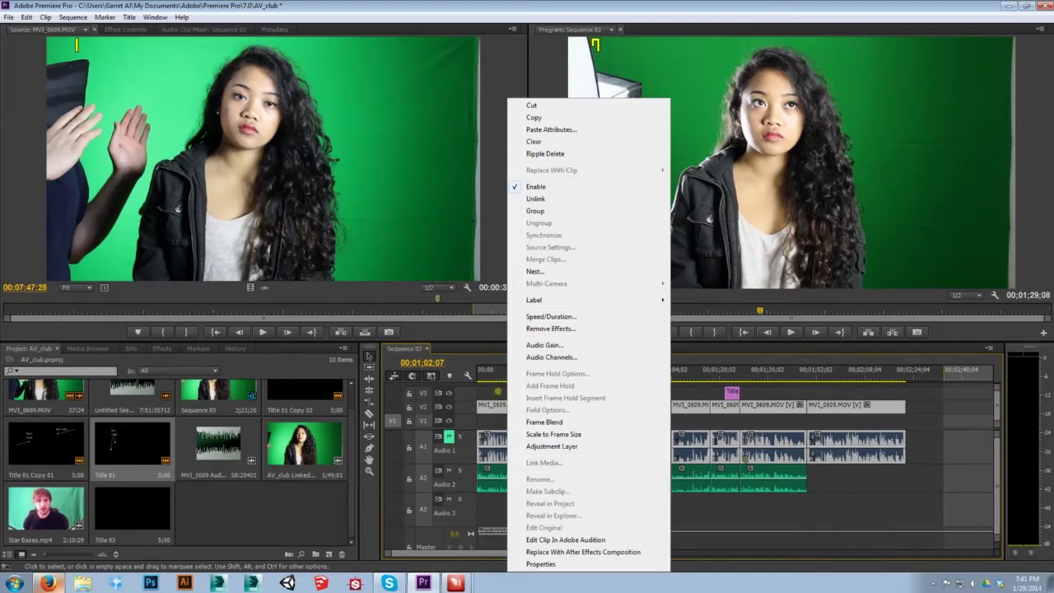
pyautogui.press('Escape')
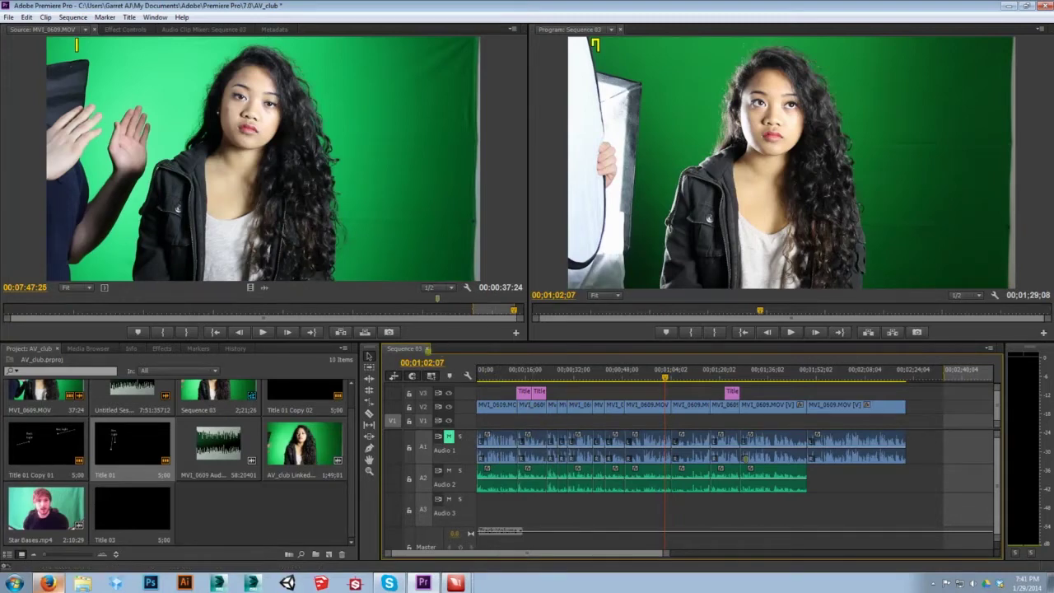
# Create a new sequence using the HDV 1080i25 (50i) preset
pyautogui.click(9, 18)
pyautogui.moveTo(98, 30)
pyautogui.click(387, 42)
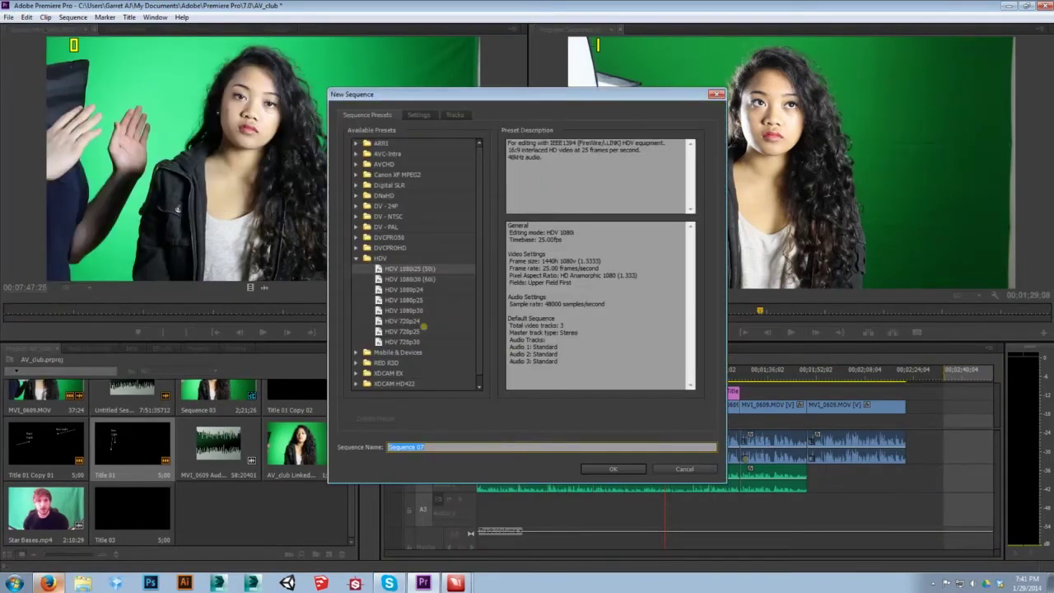
pyautogui.click(612, 468)
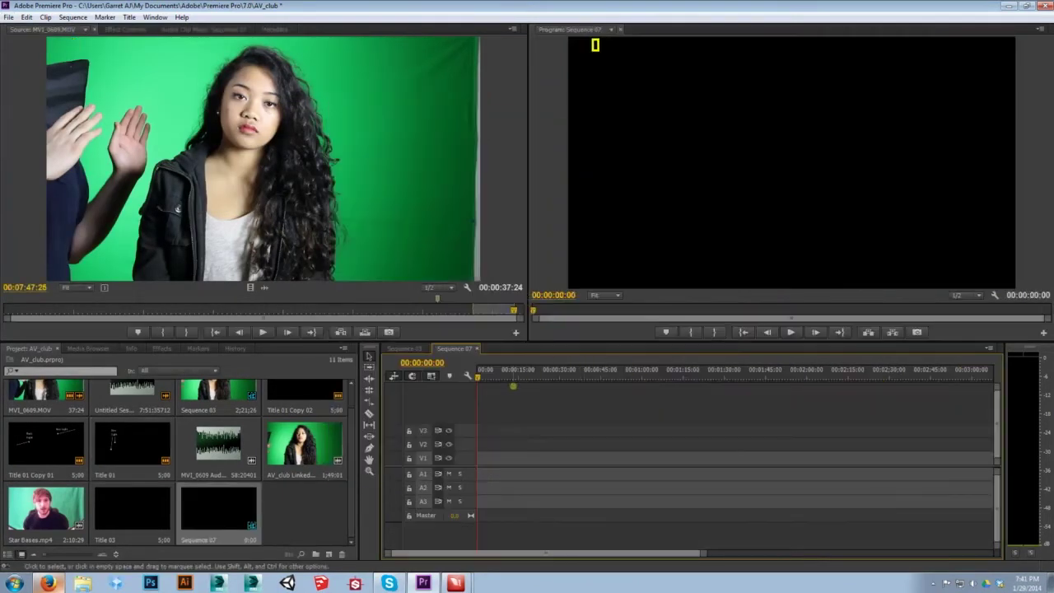
# Switch back and forth between Sequence 03 and the new empty sequence to compare their timelines
pyautogui.click(405, 348)
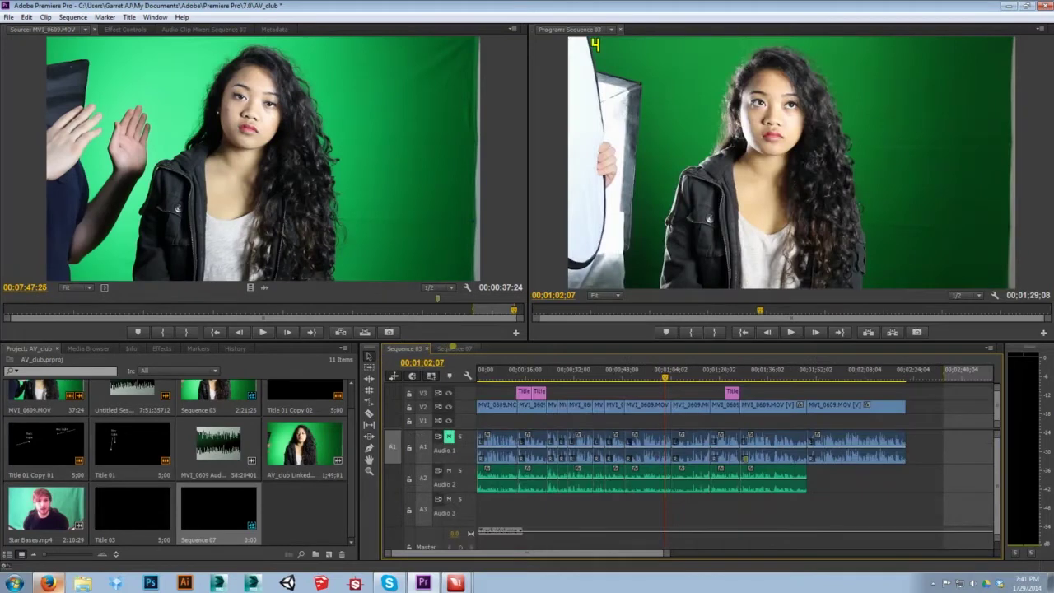
pyautogui.click(453, 349)
pyautogui.click(407, 347)
pyautogui.click(458, 349)
pyautogui.click(405, 348)
# Nest Sequence 03 at the start of Sequence 07 on tracks V2 and A2, changing the sequence settings to match the clip
pyautogui.scroll(1, 153, 475)
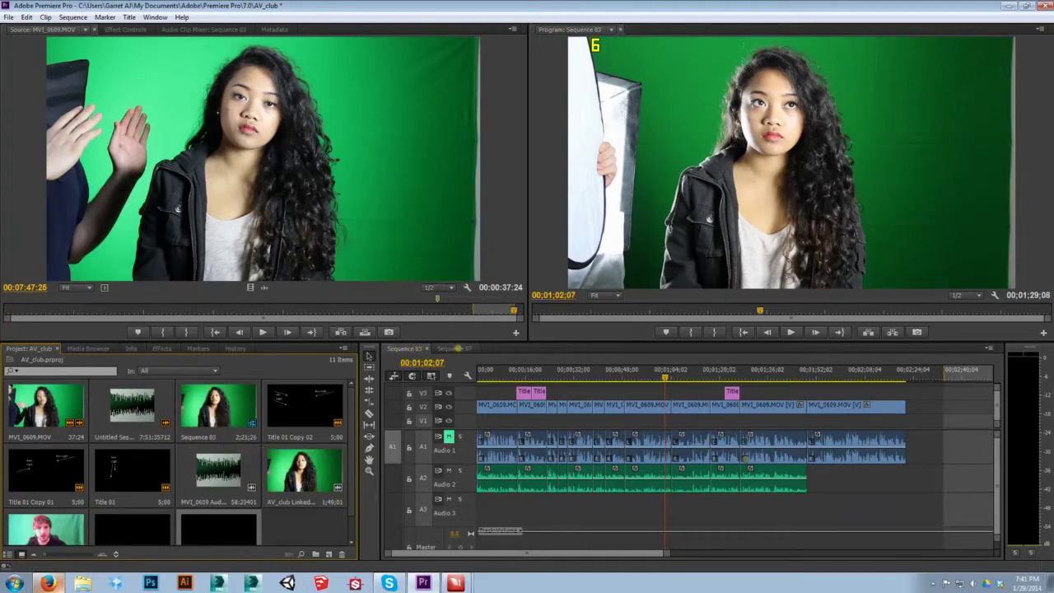
pyautogui.click(456, 348)
pyautogui.moveTo(223, 407); pyautogui.dragTo(495, 454)
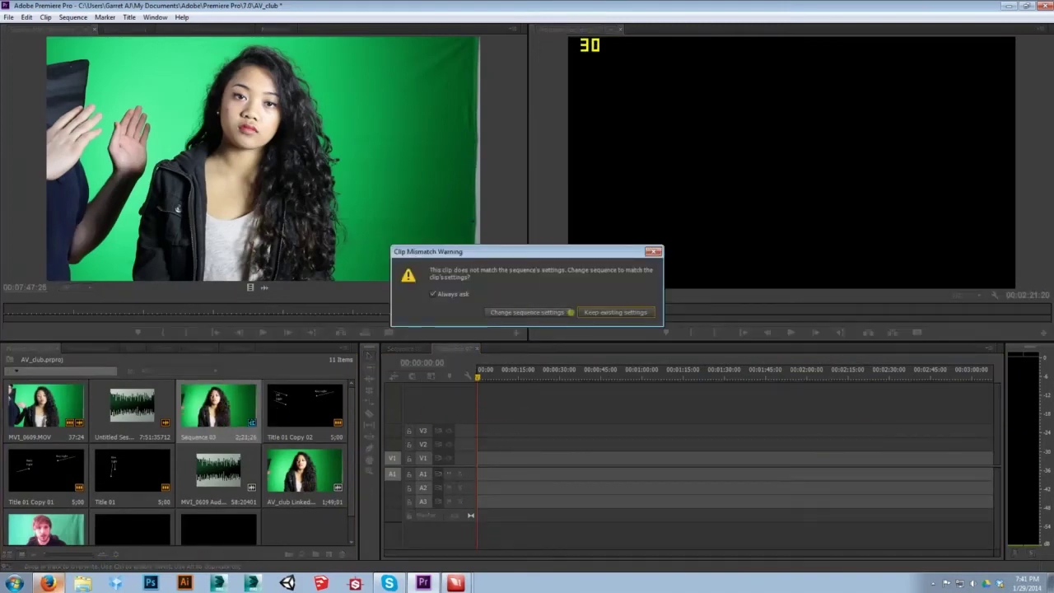
pyautogui.click(522, 312)
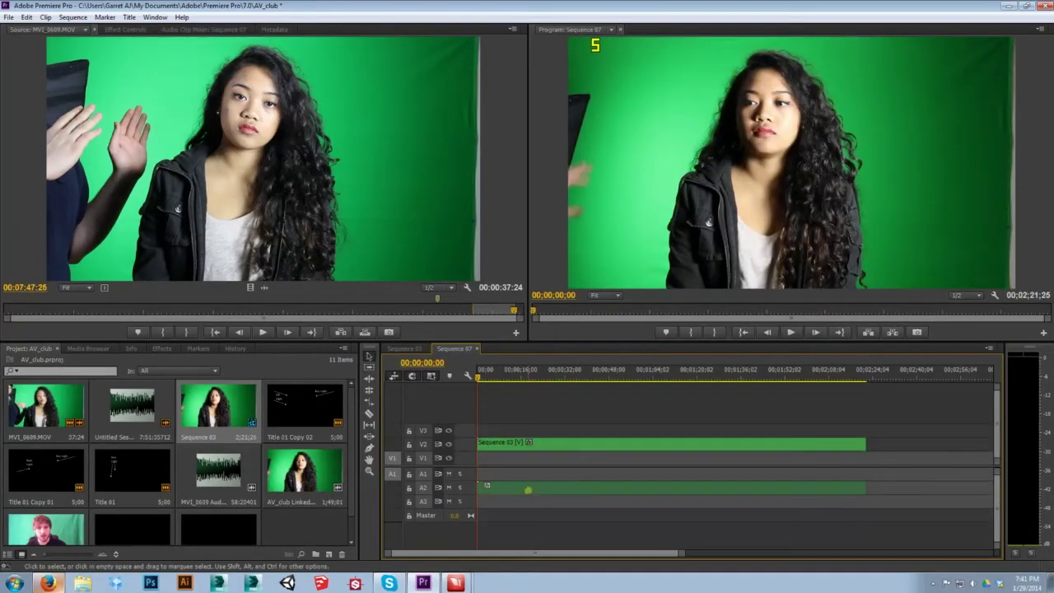
pyautogui.click(527, 489)
pyautogui.click(570, 407)
pyautogui.rightClick(561, 442)
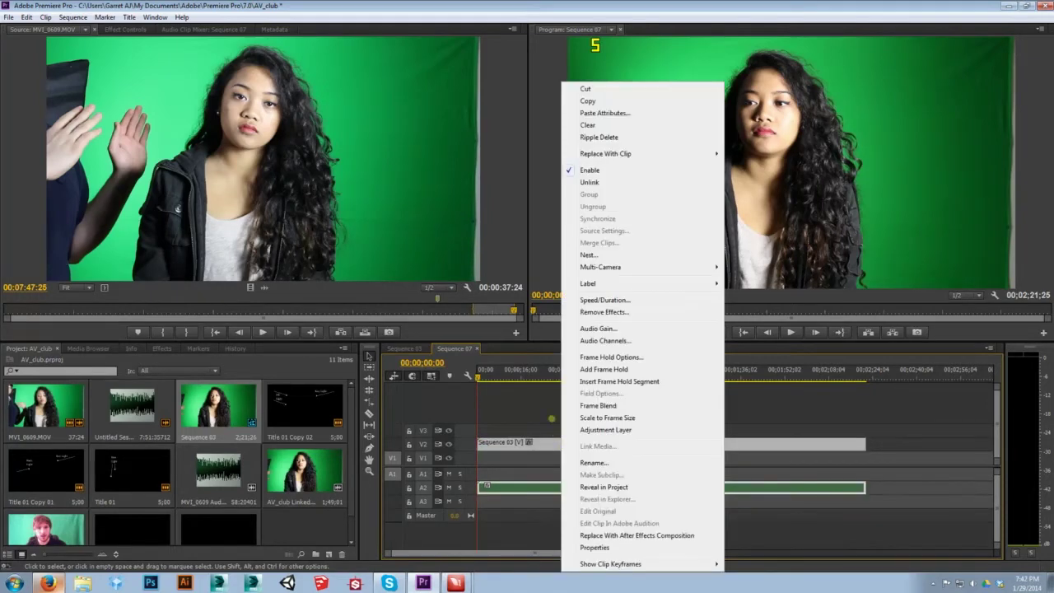
pyautogui.click(552, 418)
pyautogui.rightClick(573, 445)
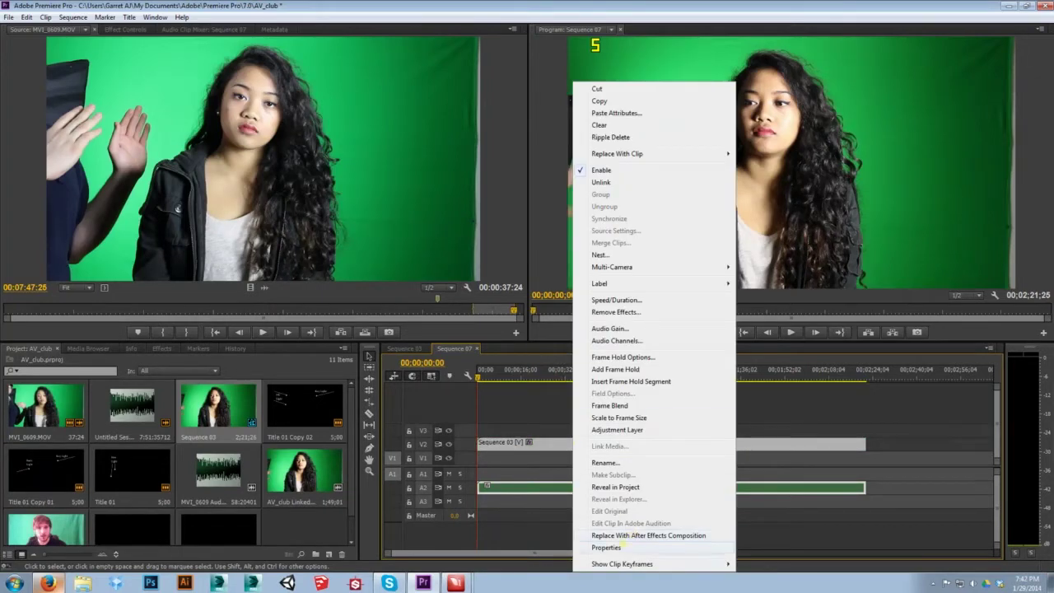
pyautogui.click(544, 445)
pyautogui.rightClick(539, 444)
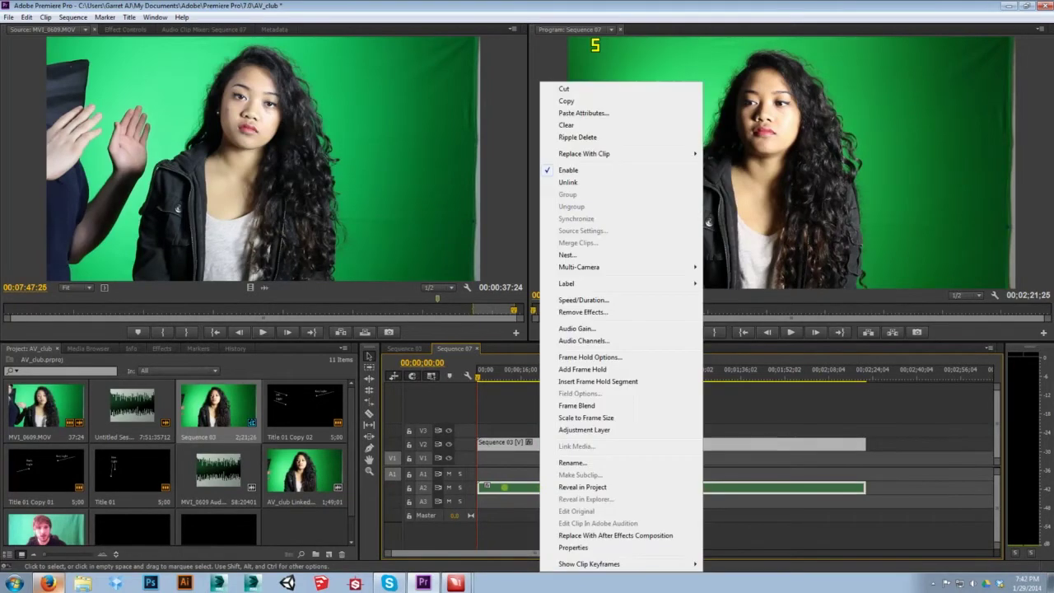
pyautogui.click(602, 536)
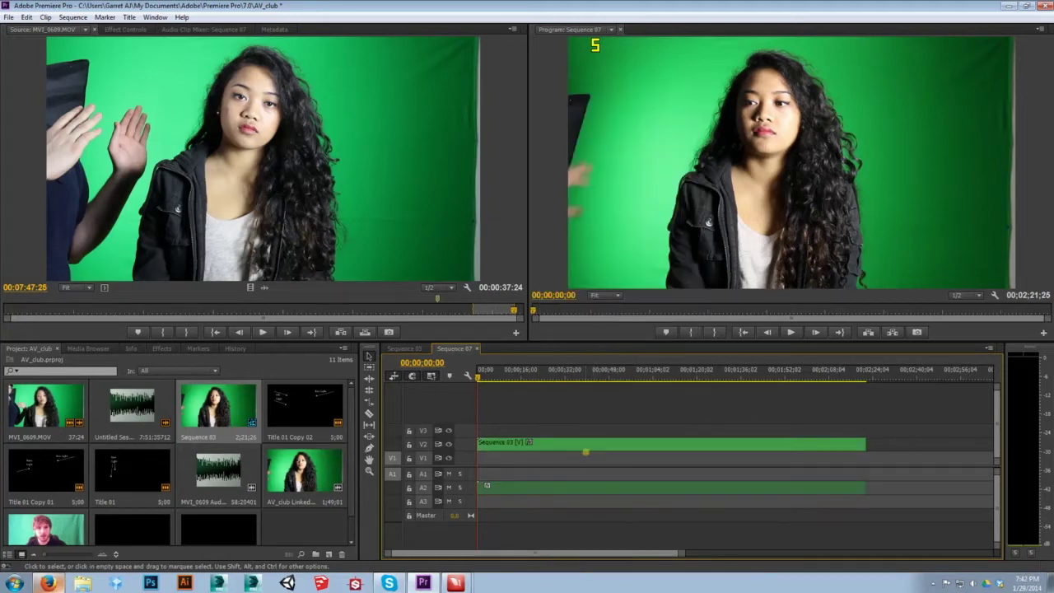
# Replace the nested Sequence 03 clip with an After Effects composition and save its project as AV_club in the Pr_Ae folder, overwriting the existing file
pyautogui.rightClick(593, 442)
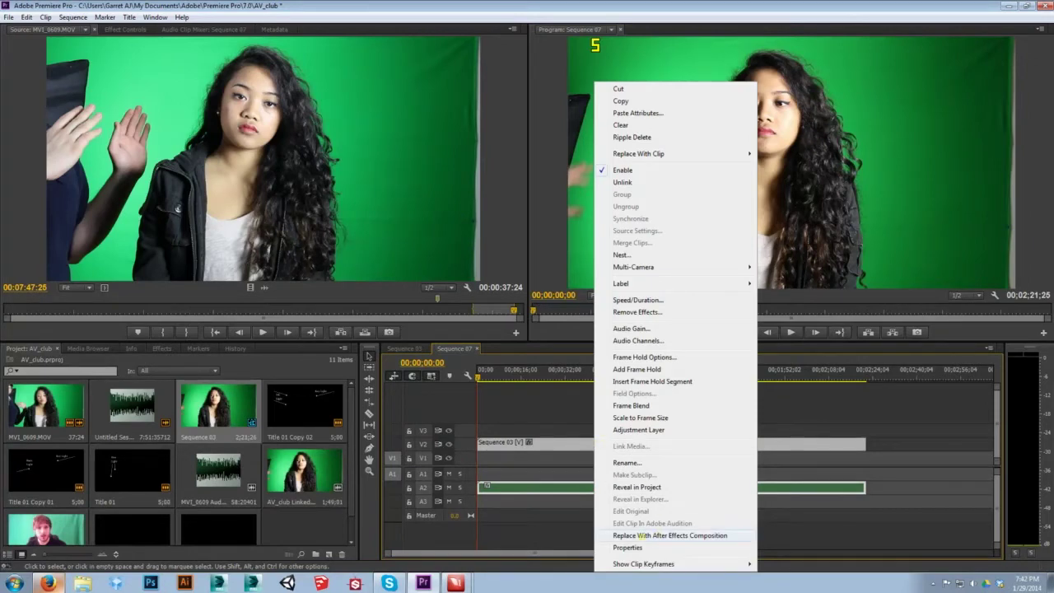
pyautogui.click(696, 536)
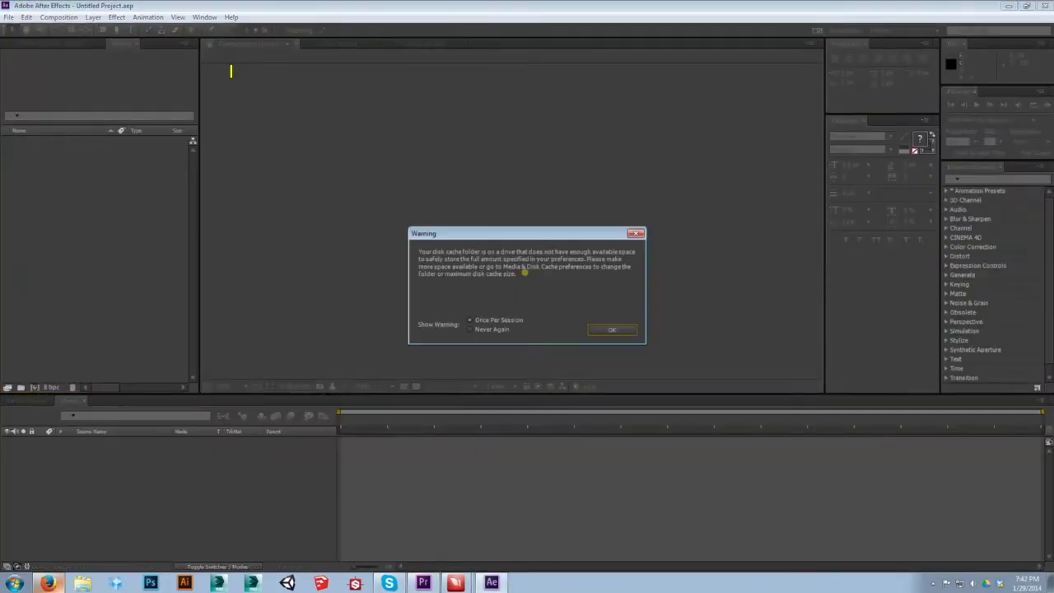
pyautogui.click(619, 331)
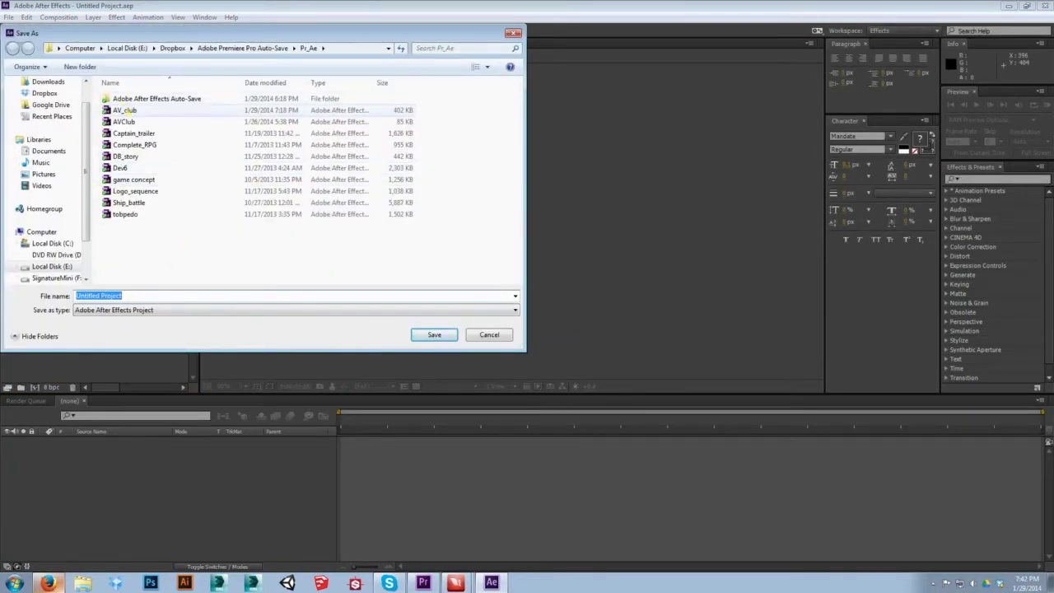
pyautogui.click(144, 110)
pyautogui.click(434, 334)
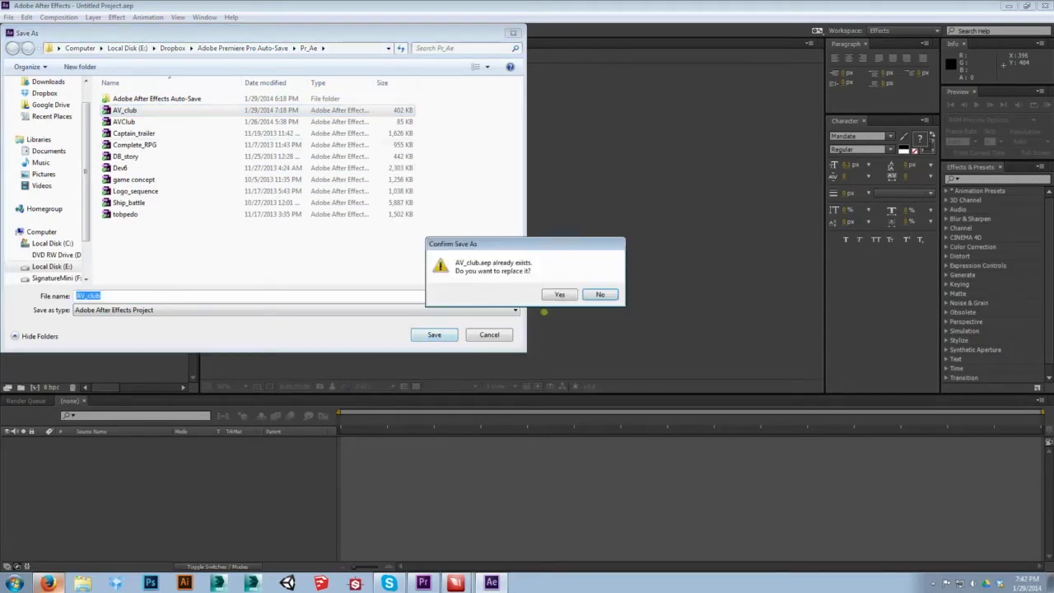
pyautogui.click(550, 309)
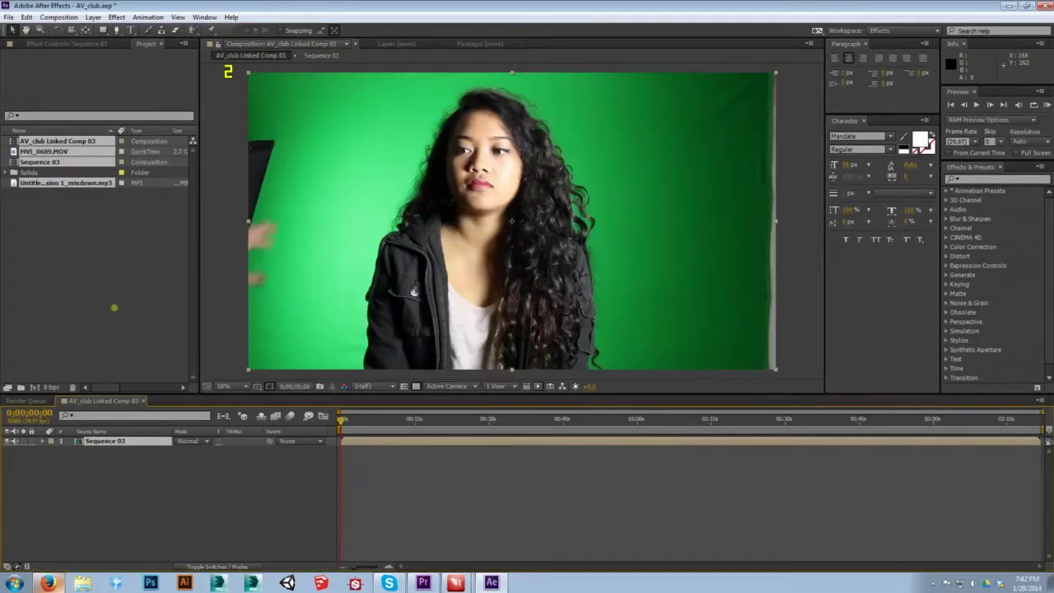
pyautogui.click(88, 248)
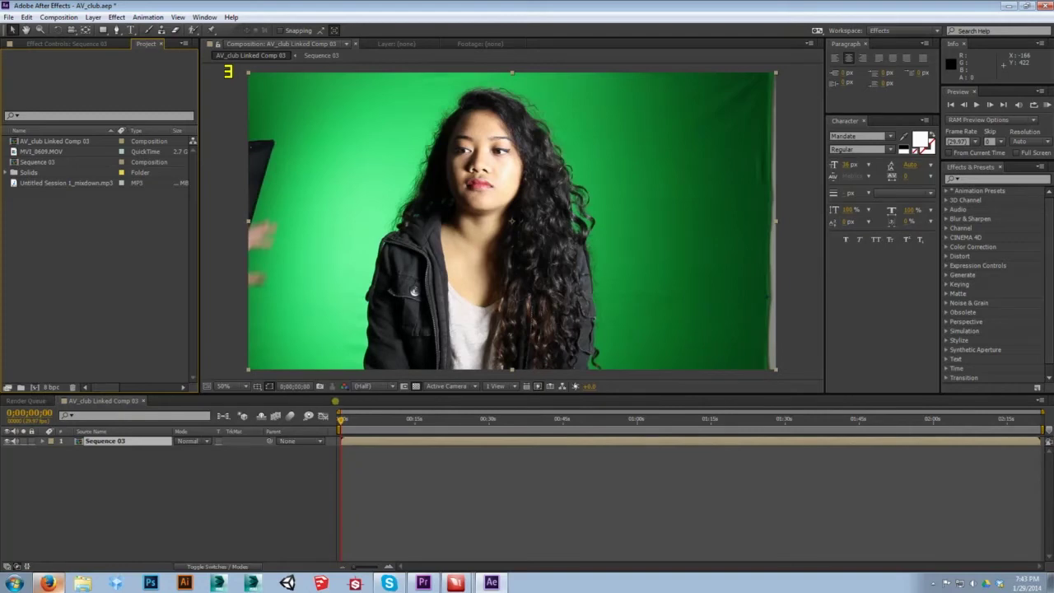
pyautogui.click(165, 462)
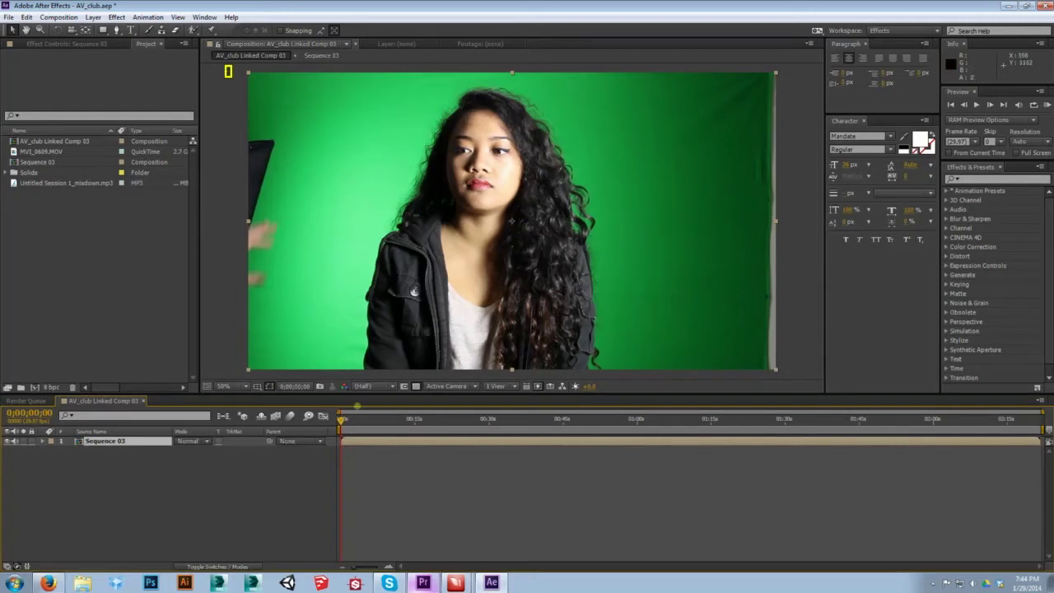
pyautogui.click(140, 496)
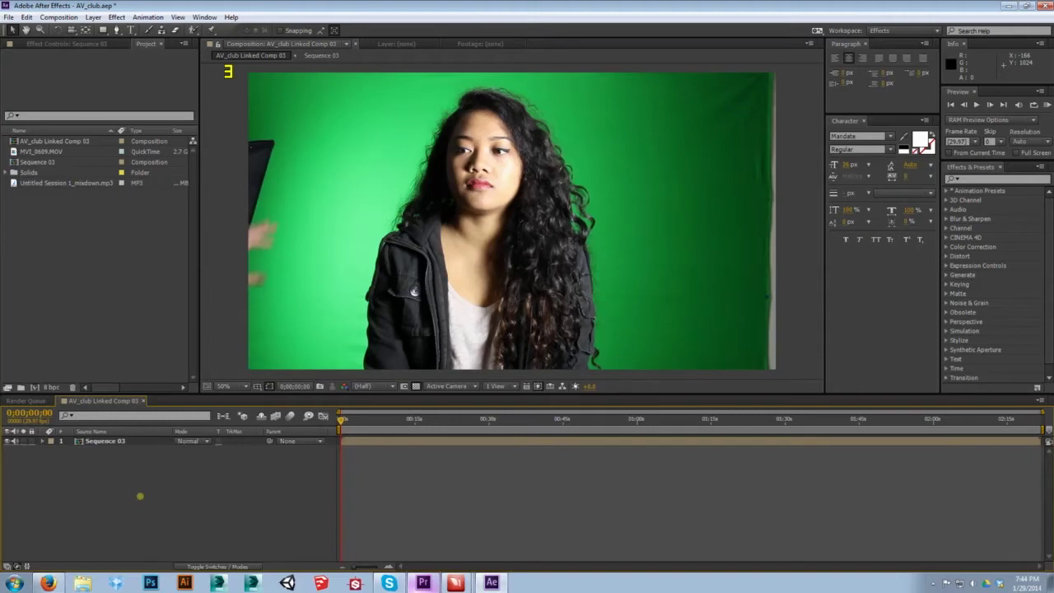
# Apply the Keylight (1.2) effect to the Sequence 03 layer and sample the green backdrop as its Screen Colour
pyautogui.click(132, 441)
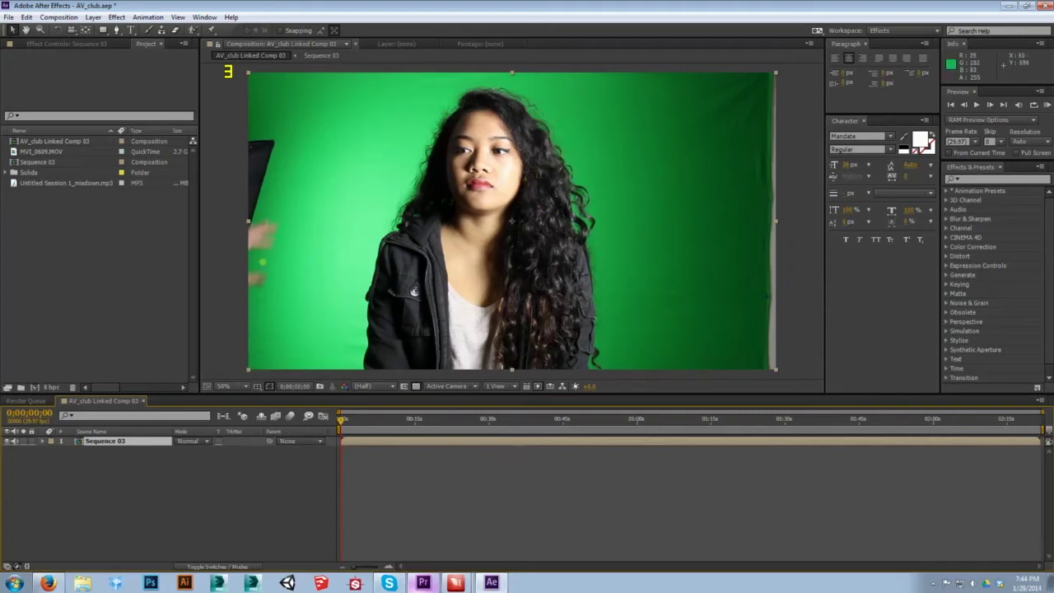
pyautogui.click(993, 179)
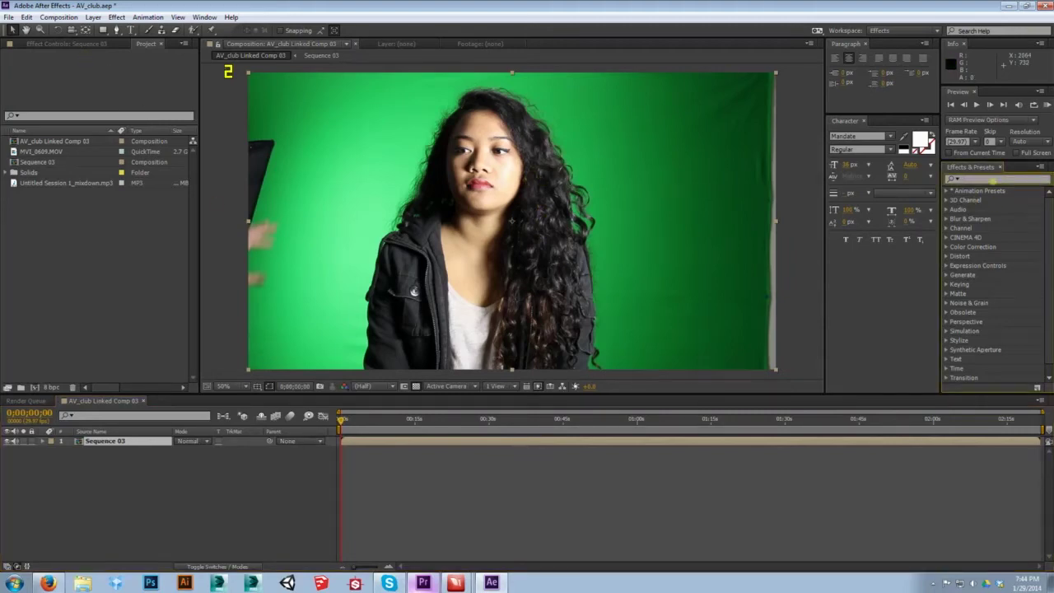
pyautogui.write('keylight')
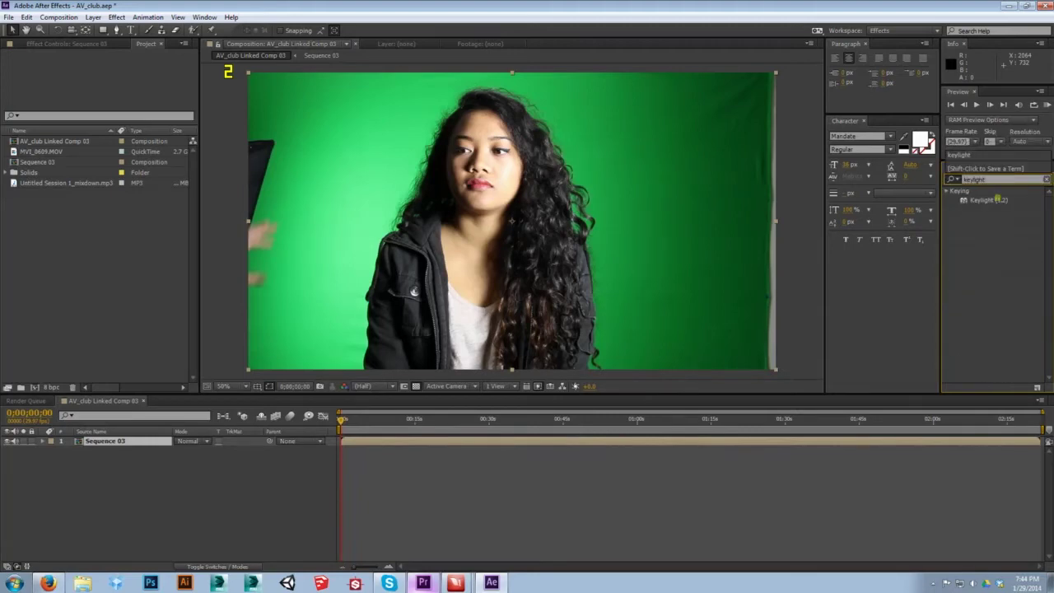
pyautogui.moveTo(988, 201); pyautogui.dragTo(544, 211)
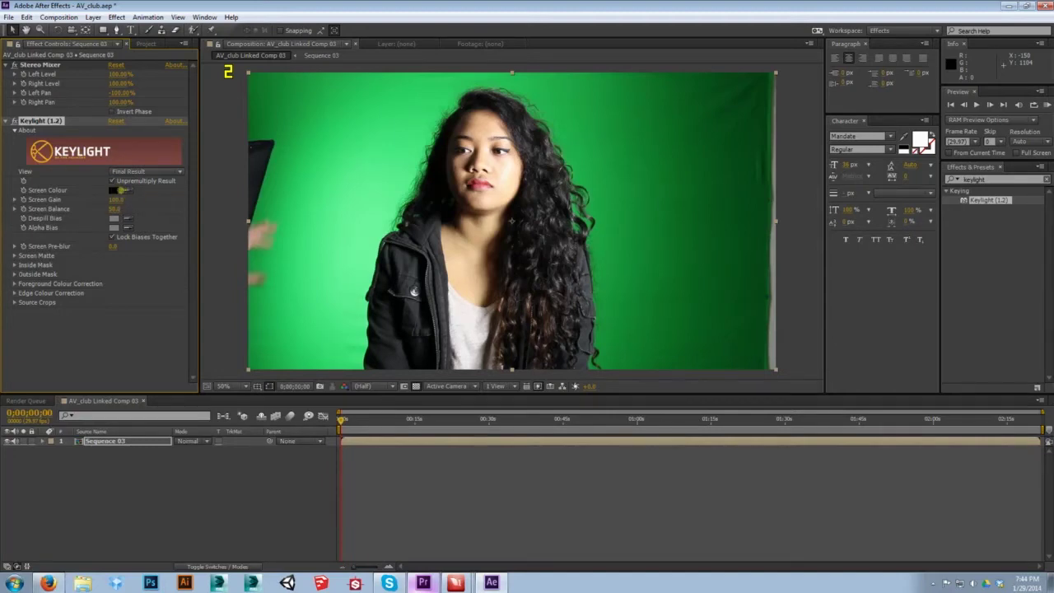
pyautogui.click(127, 190)
pyautogui.click(579, 158)
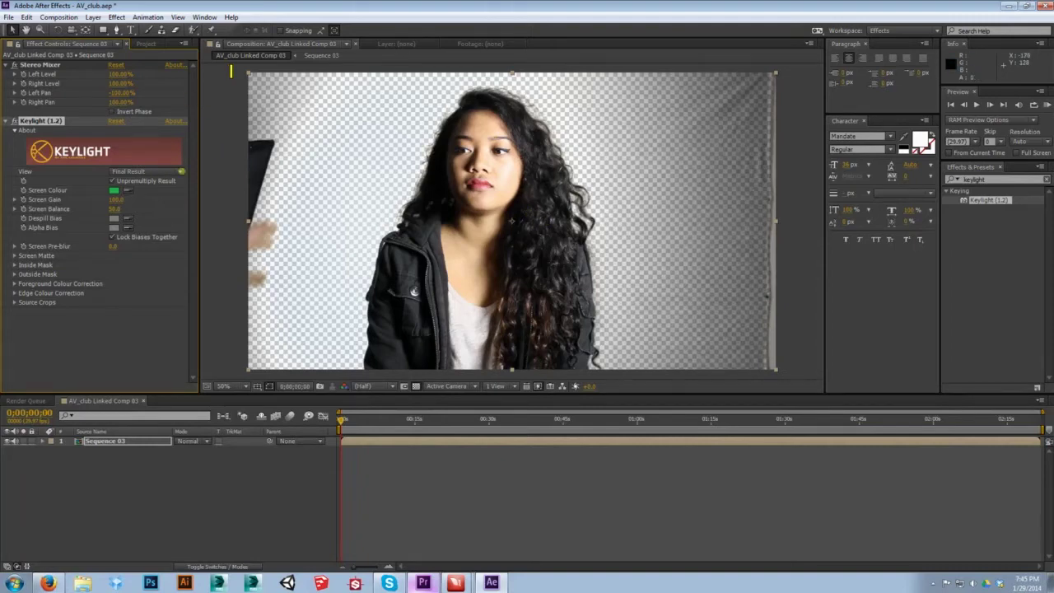
# Refine the key in Keylight's Screen Matte view with Clip Black at about 40 and Clip White at about 86, and return to Final Result
pyautogui.click(182, 171)
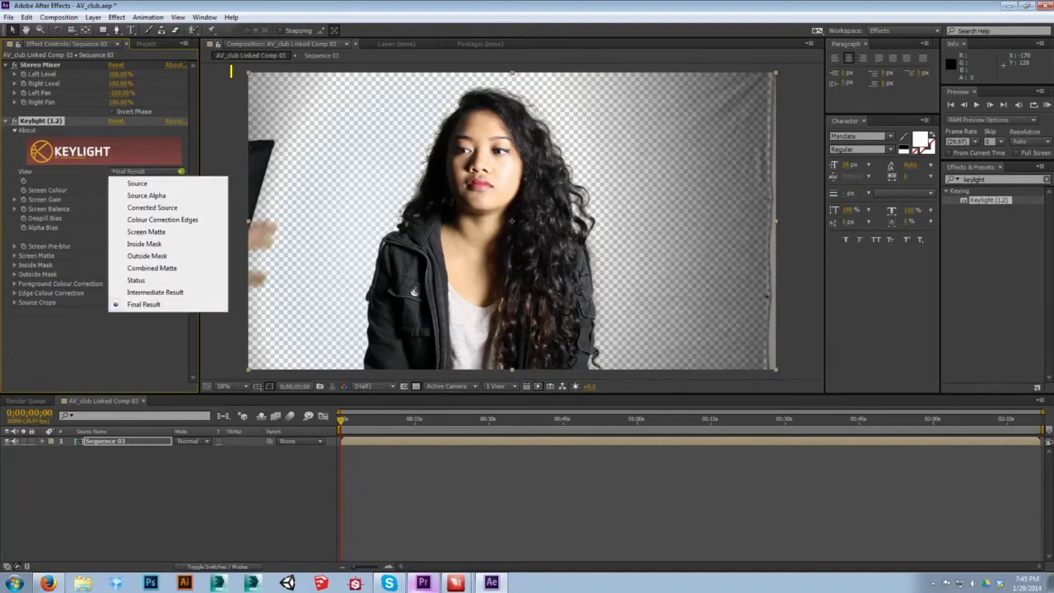
pyautogui.click(146, 232)
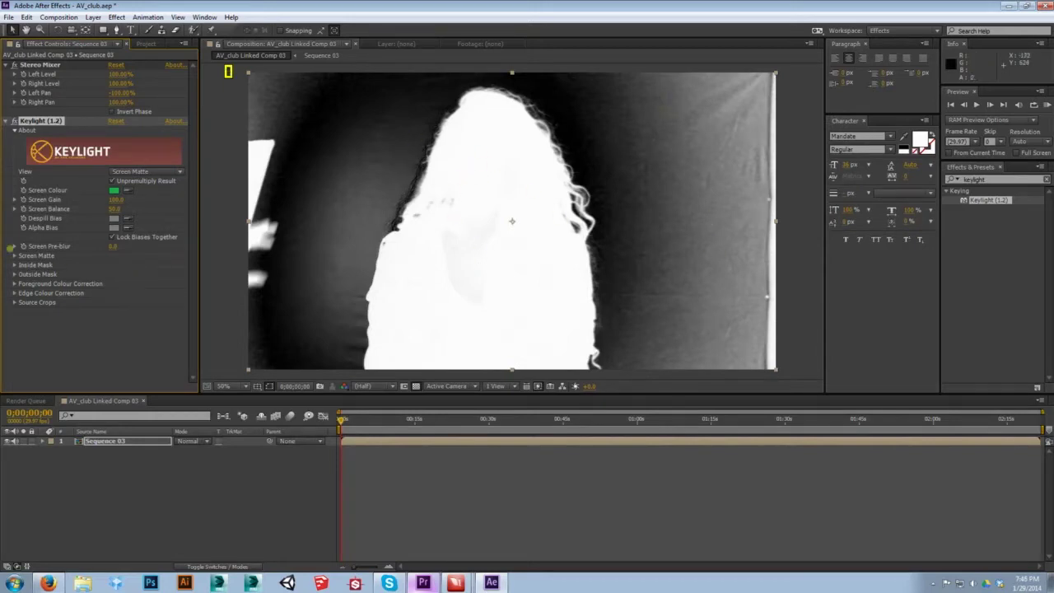
pyautogui.click(13, 255)
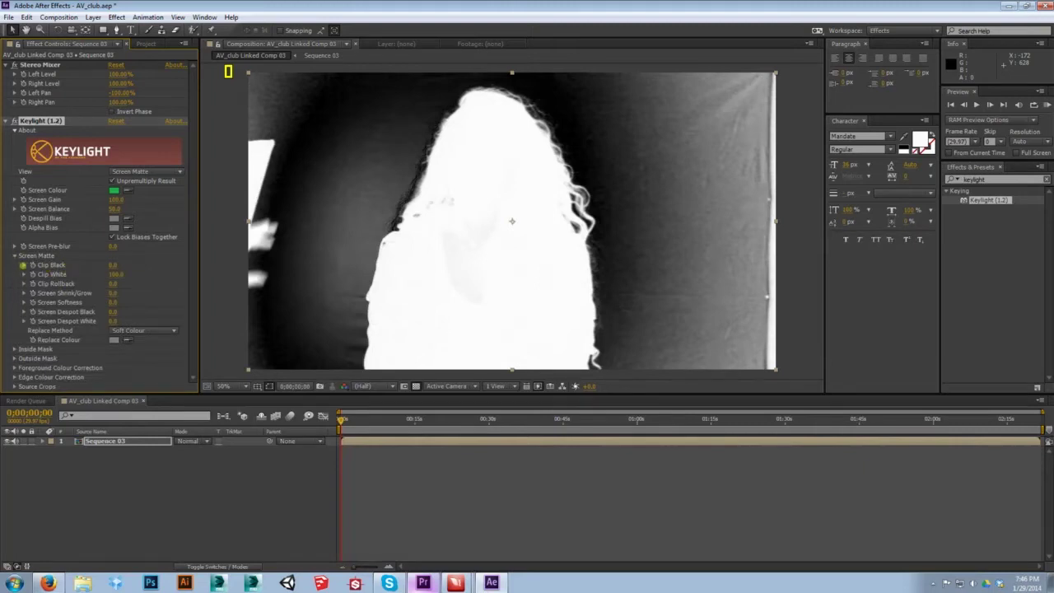
pyautogui.click(24, 265)
pyautogui.click(24, 289)
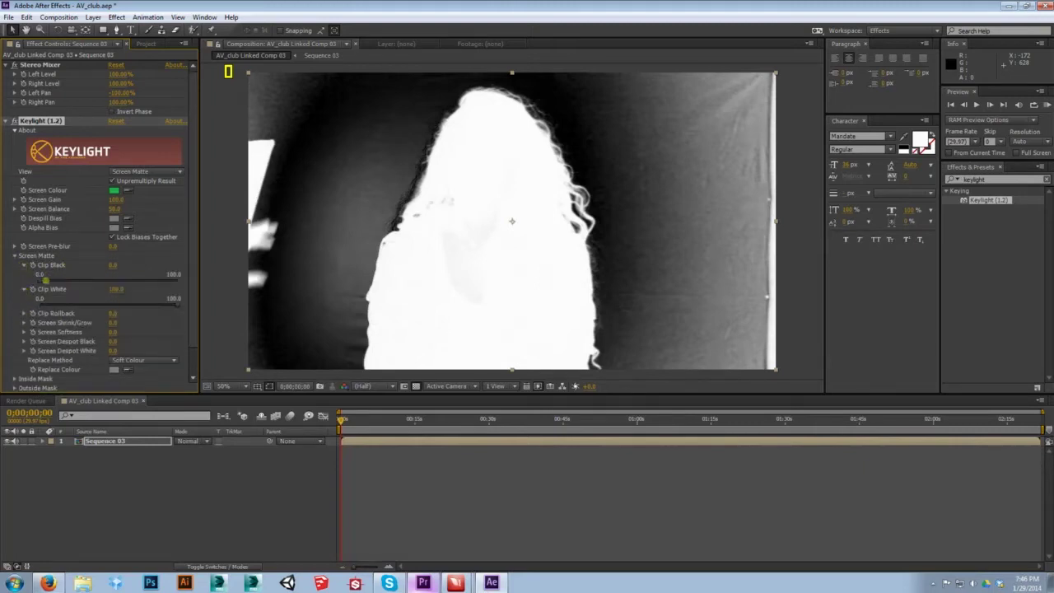
pyautogui.moveTo(39, 278); pyautogui.dragTo(99, 278)
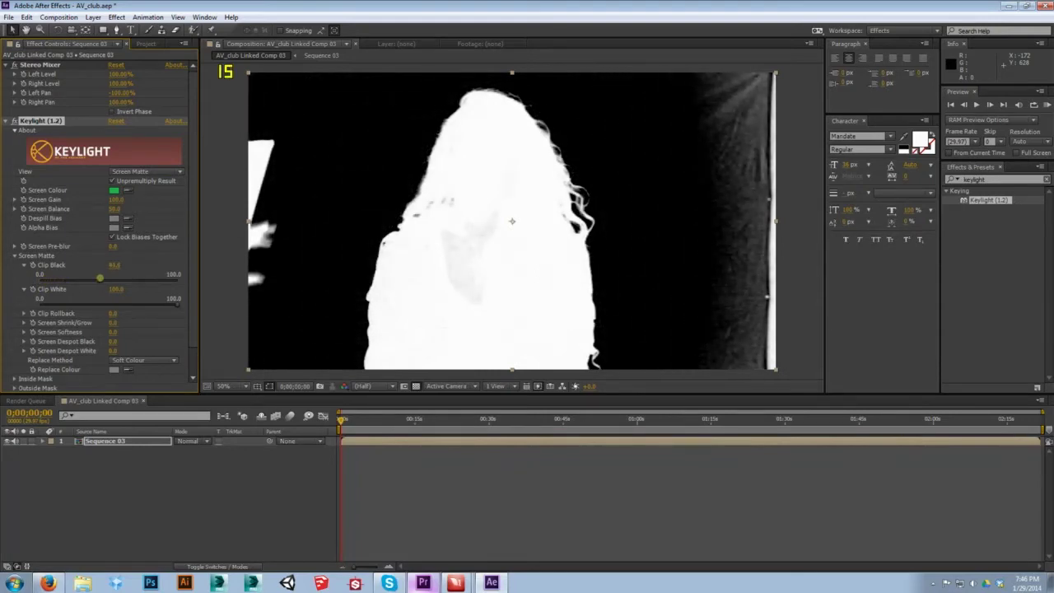
pyautogui.moveTo(174, 300); pyautogui.dragTo(157, 304)
pyautogui.click(181, 172)
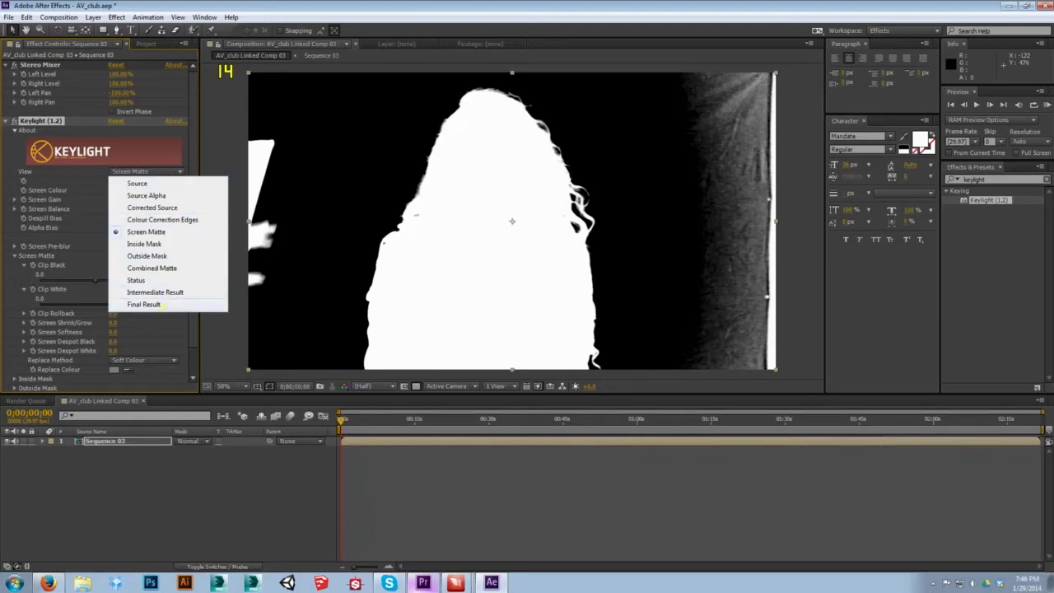
pyautogui.click(180, 303)
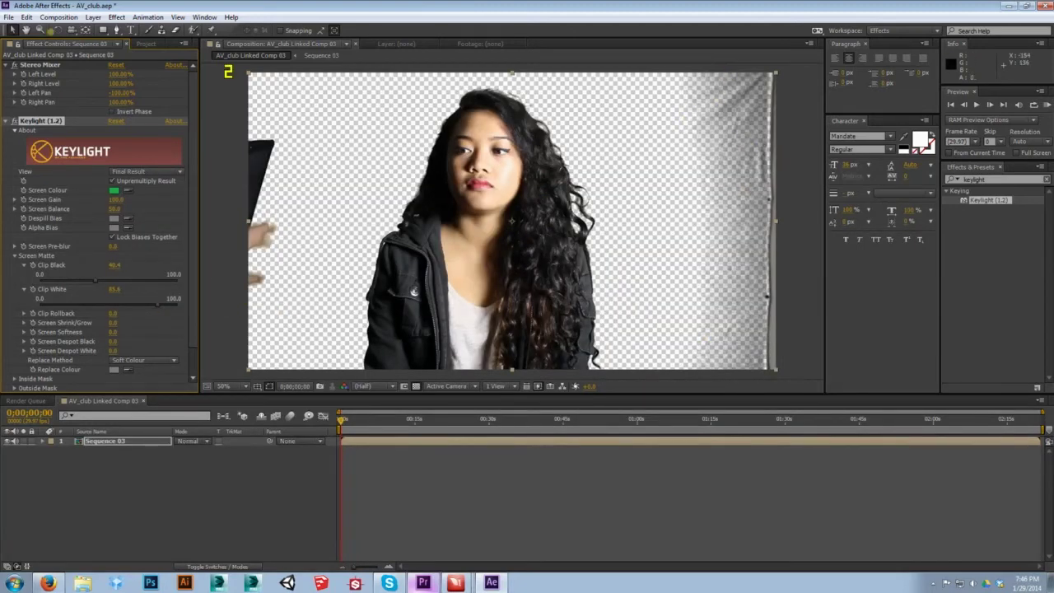
# Draw a closed rectangular Pen tool mask on the Sequence 03 layer around the woman, excluding the unevenly lit backdrop strip at the frame's right edge
pyautogui.click(116, 30)
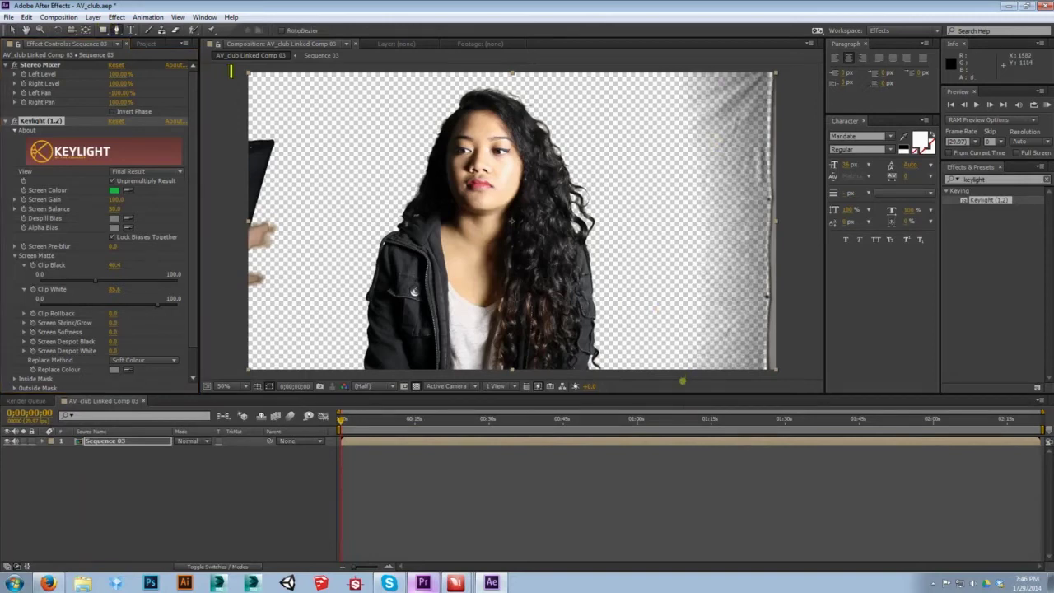
pyautogui.click(685, 374)
pyautogui.click(679, 71)
pyautogui.click(241, 71)
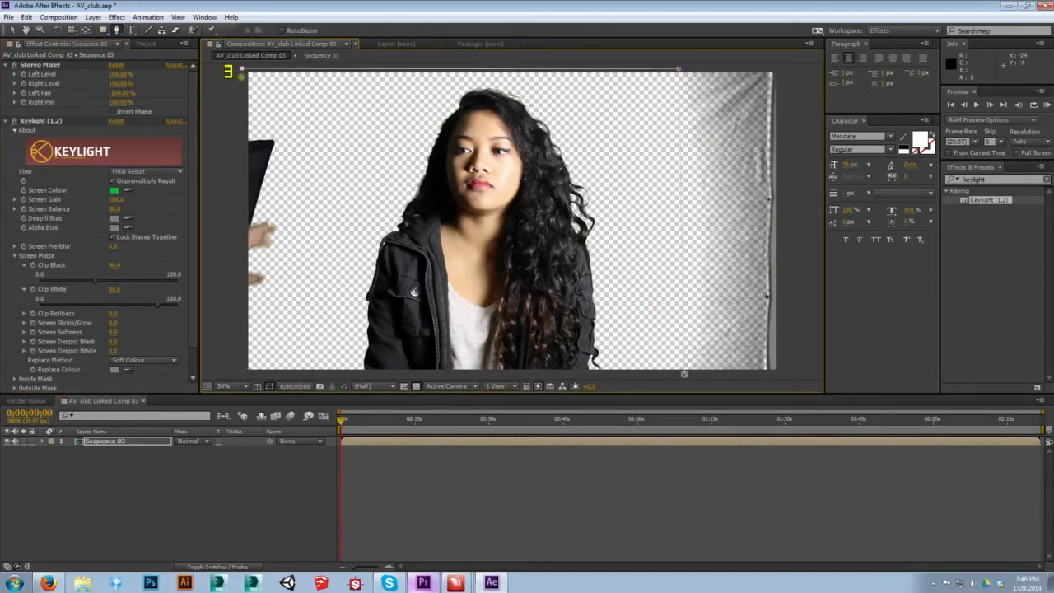
pyautogui.click(238, 372)
pyautogui.click(683, 374)
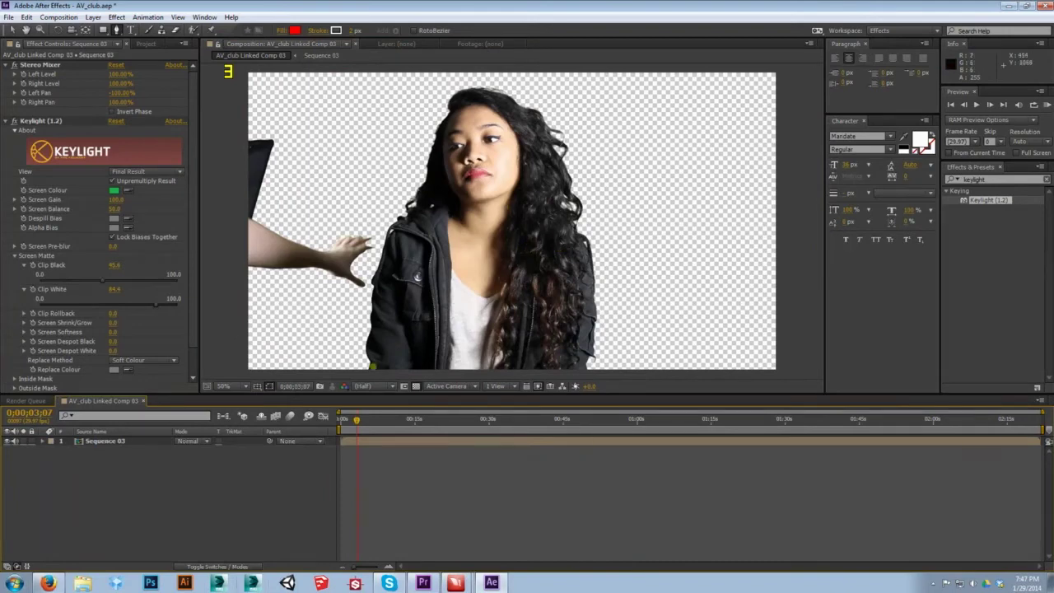
# Import the st augustine restaurant JPEG from the Desktop as footage into the project
pyautogui.click(144, 44)
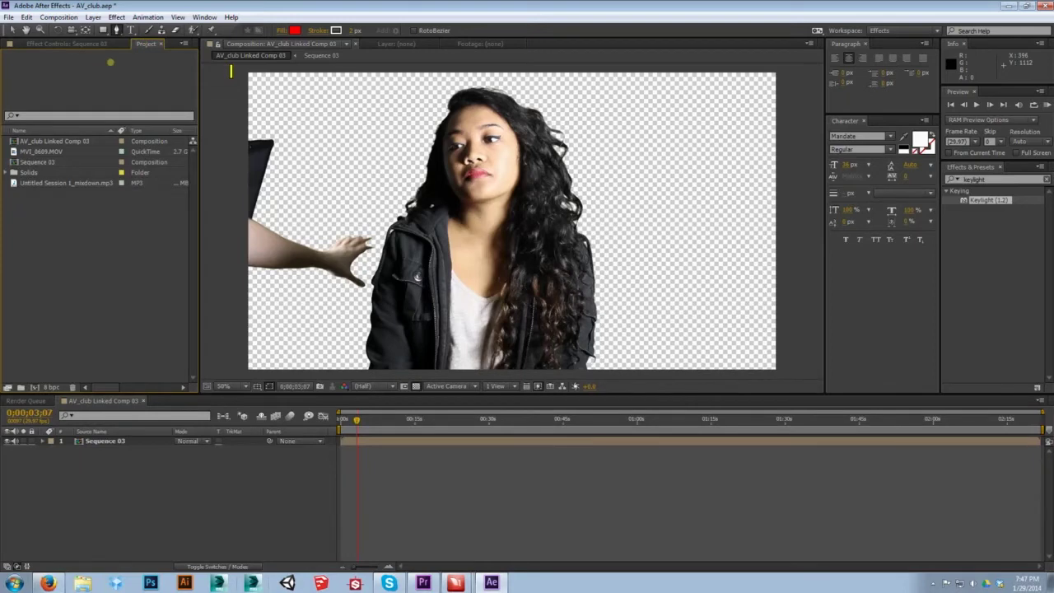
pyautogui.doubleClick(43, 245)
pyautogui.click(253, 186)
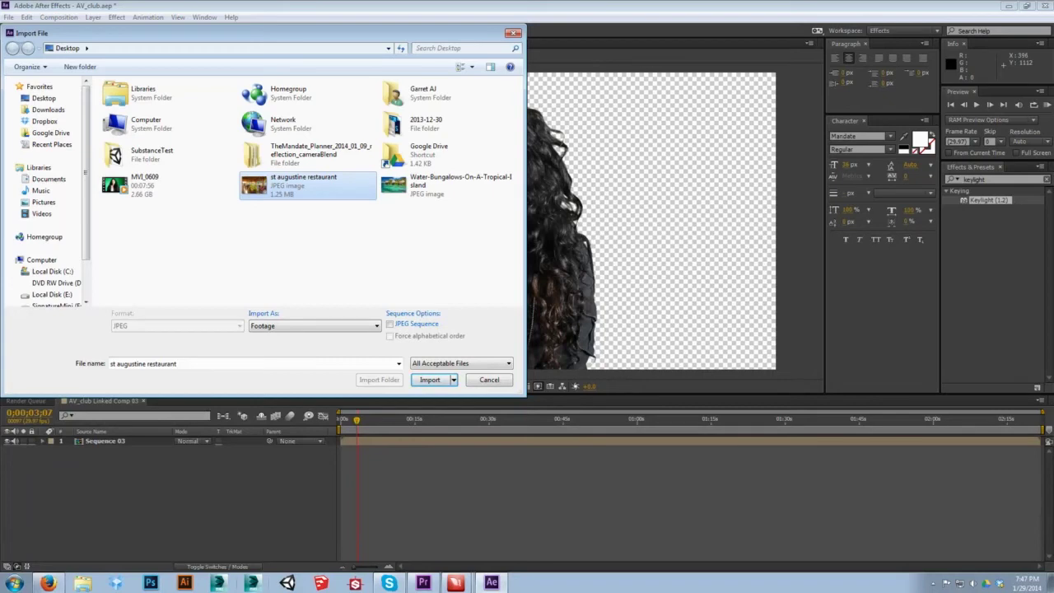
pyautogui.press('Return')
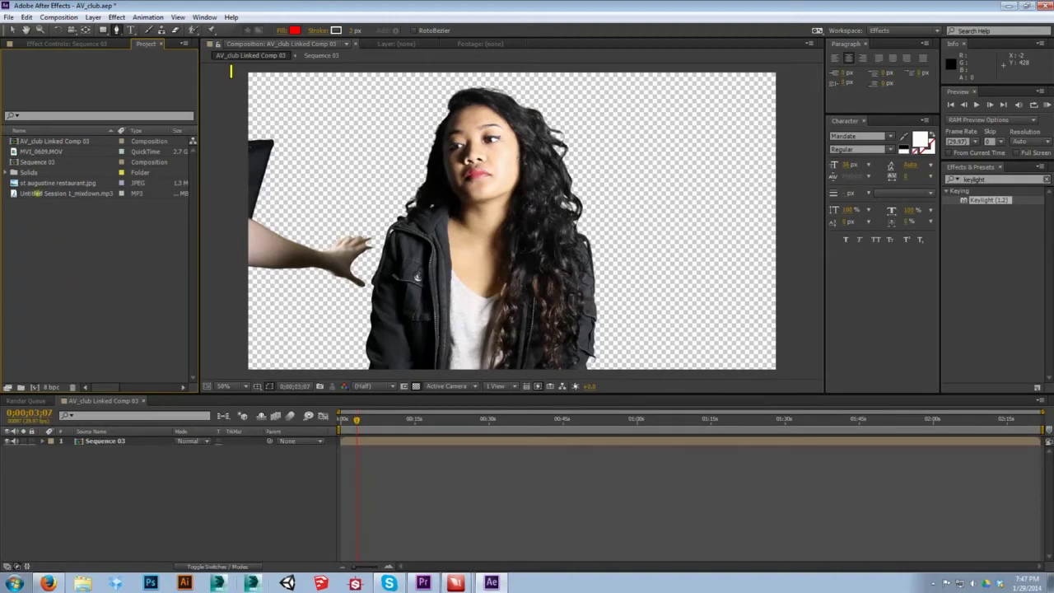
# Place the restaurant image beneath the Sequence 03 layer and scale it up to fill the composition frame
pyautogui.click(38, 182)
pyautogui.moveTo(89, 431); pyautogui.dragTo(87, 445)
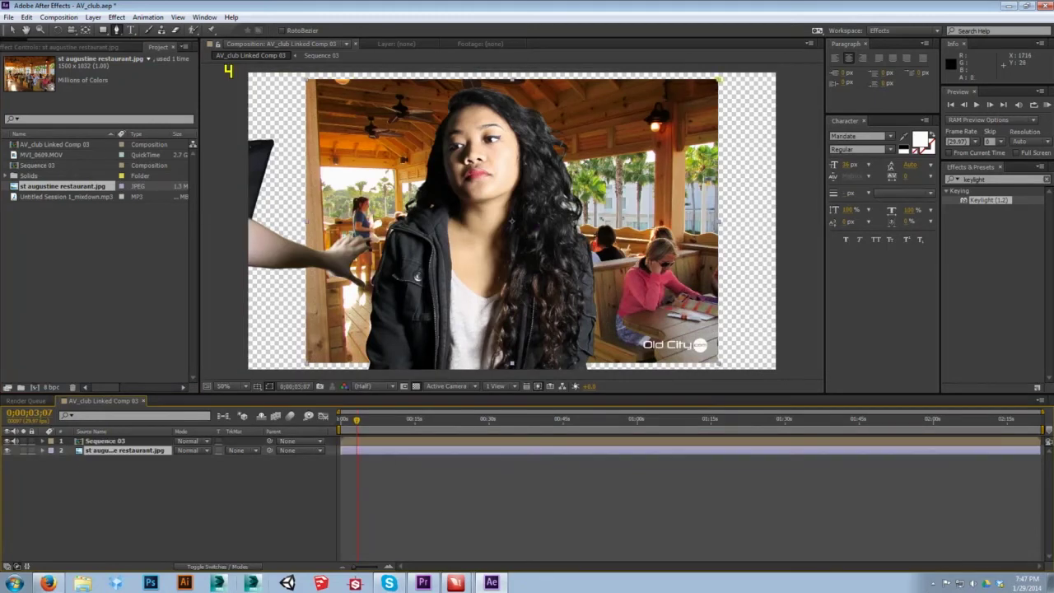
pyautogui.click(14, 29)
pyautogui.moveTo(719, 79); pyautogui.dragTo(799, 50)
pyautogui.hotkey('ctrl', 'shift', 'a')
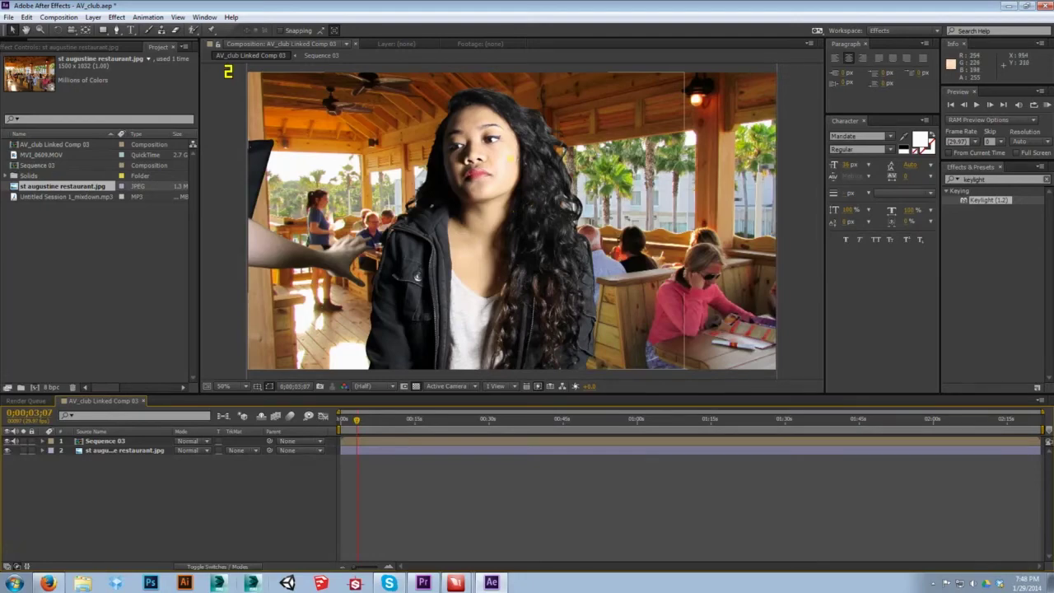
# Check the composite at 0;01;55;26 and select the Sequence 03 layer to inspect its mask against the restaurant background
pyautogui.moveTo(356, 420); pyautogui.dragTo(913, 420)
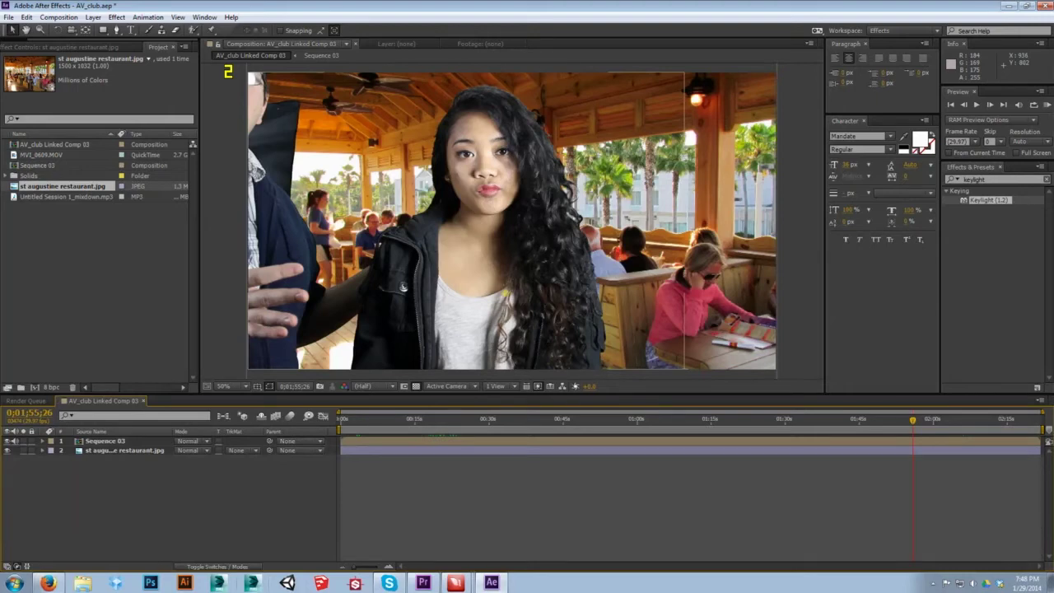
pyautogui.click(123, 450)
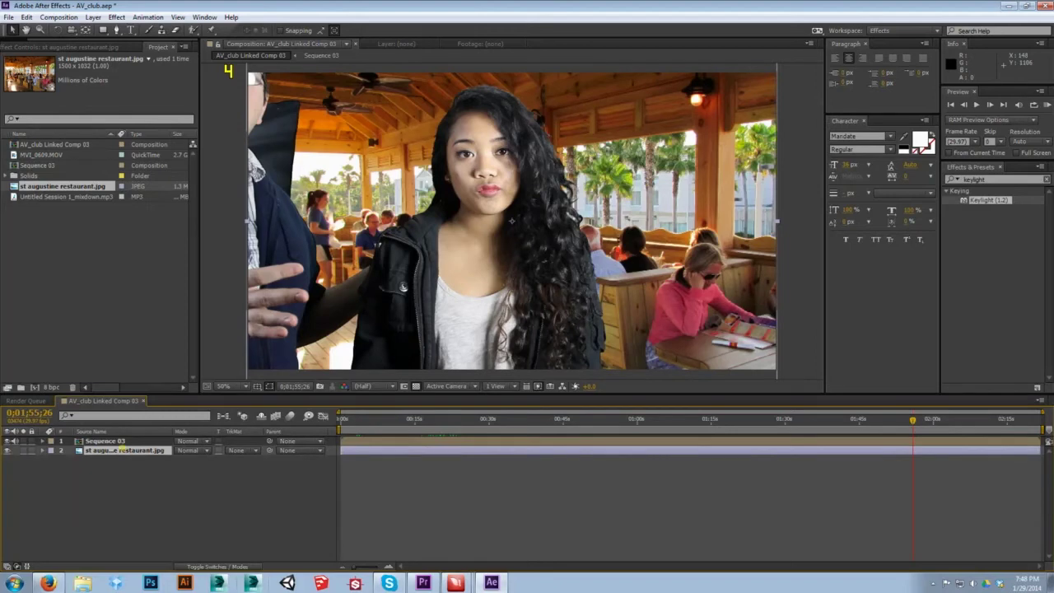
pyautogui.click(117, 440)
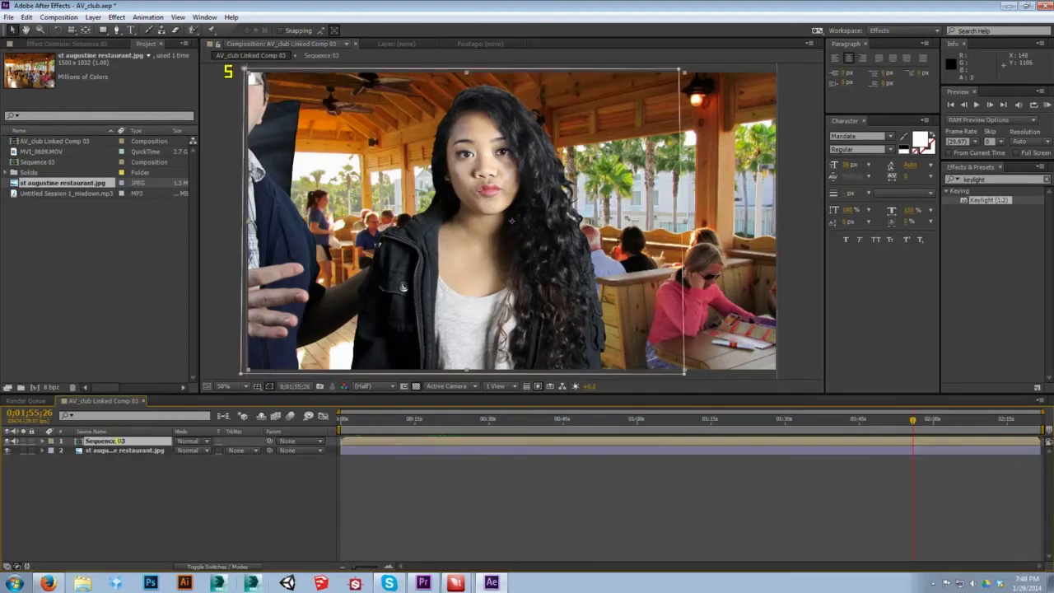
# Add a second copy of the restaurant image above the Sequence 03 layer and apply Gaussian Blur with Blurriness about 48.5
pyautogui.moveTo(62, 183); pyautogui.dragTo(124, 439)
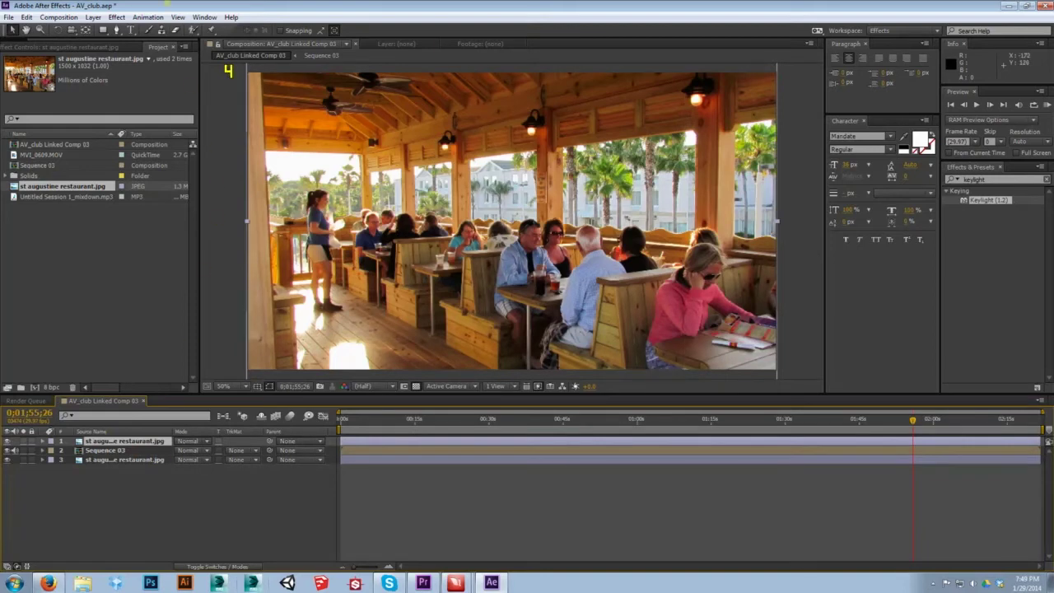
pyautogui.click(116, 17)
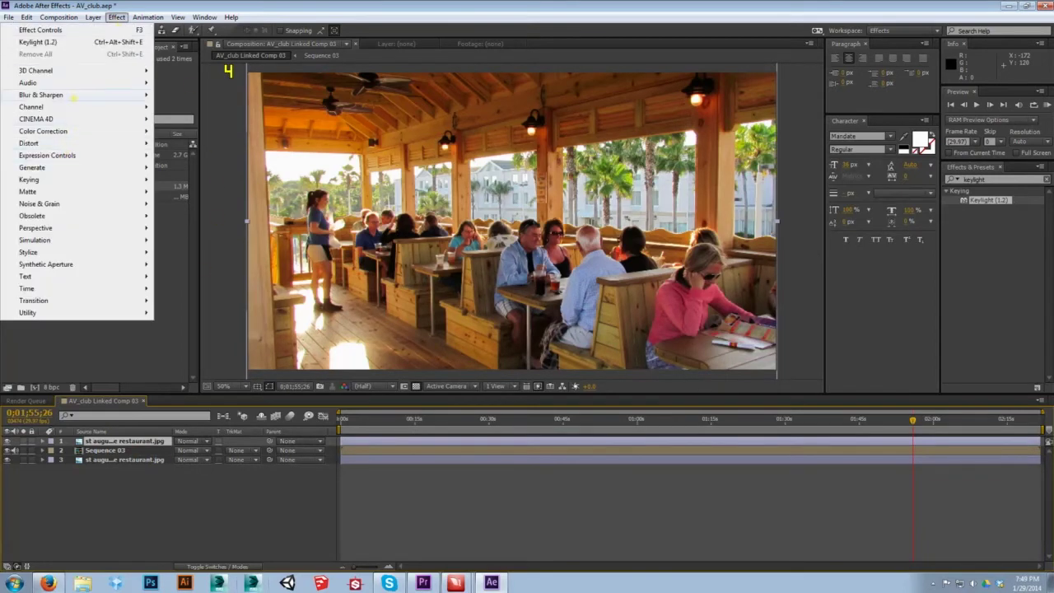
pyautogui.moveTo(82, 94)
pyautogui.click(215, 227)
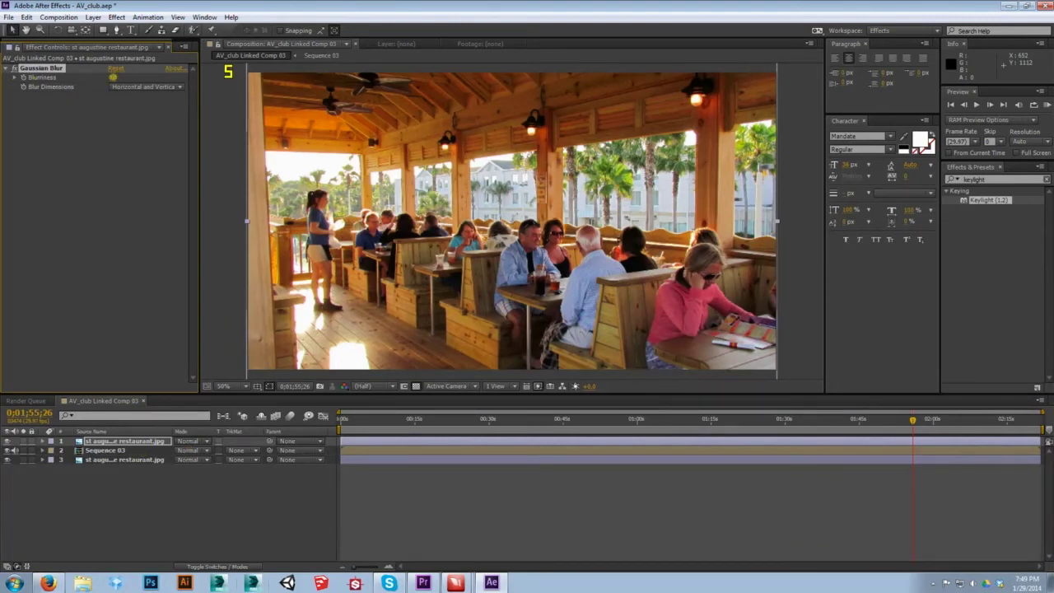
pyautogui.moveTo(114, 76); pyautogui.dragTo(194, 440)
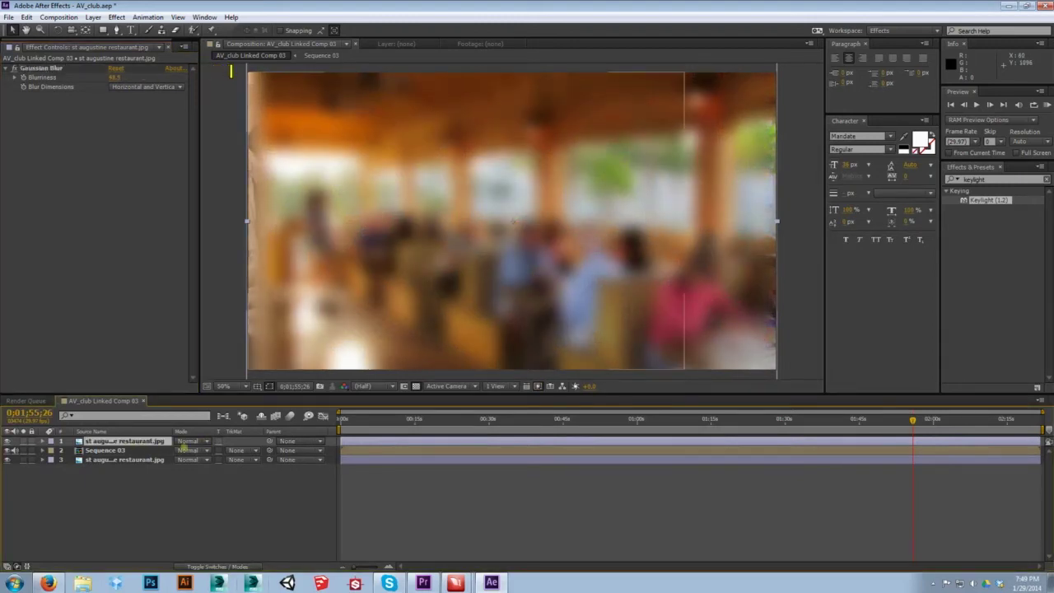
# Set the blurred restaurant layer's blending mode to Soft Light over the footage
pyautogui.click(206, 441)
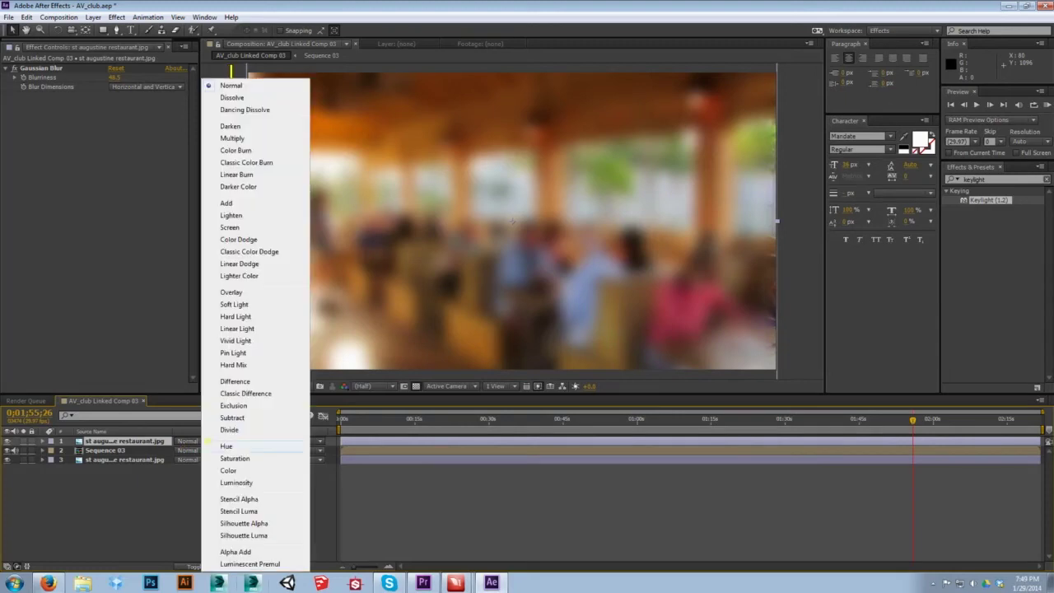
pyautogui.click(237, 304)
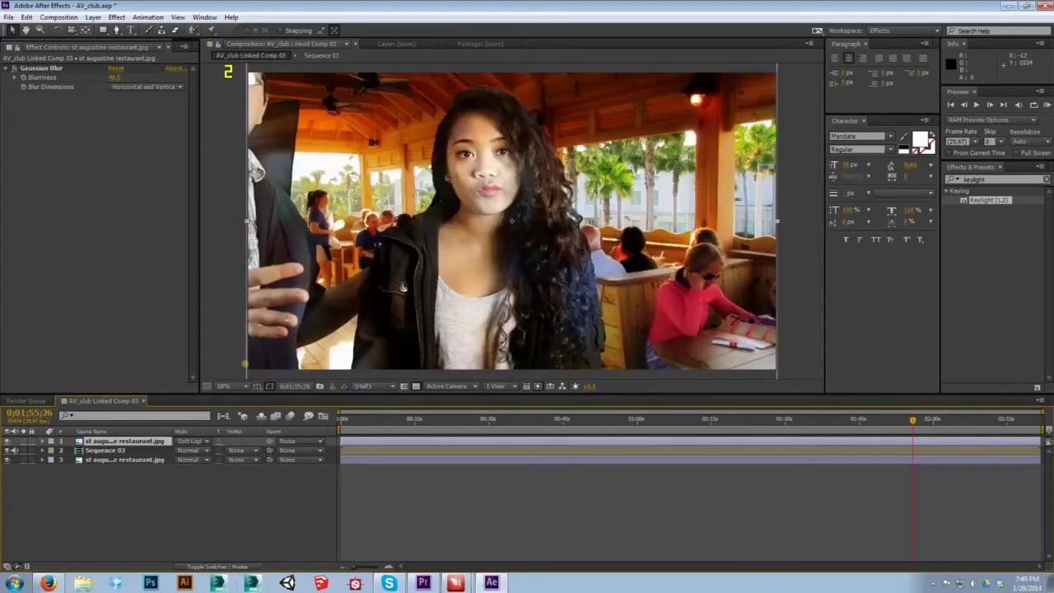
pyautogui.click(248, 522)
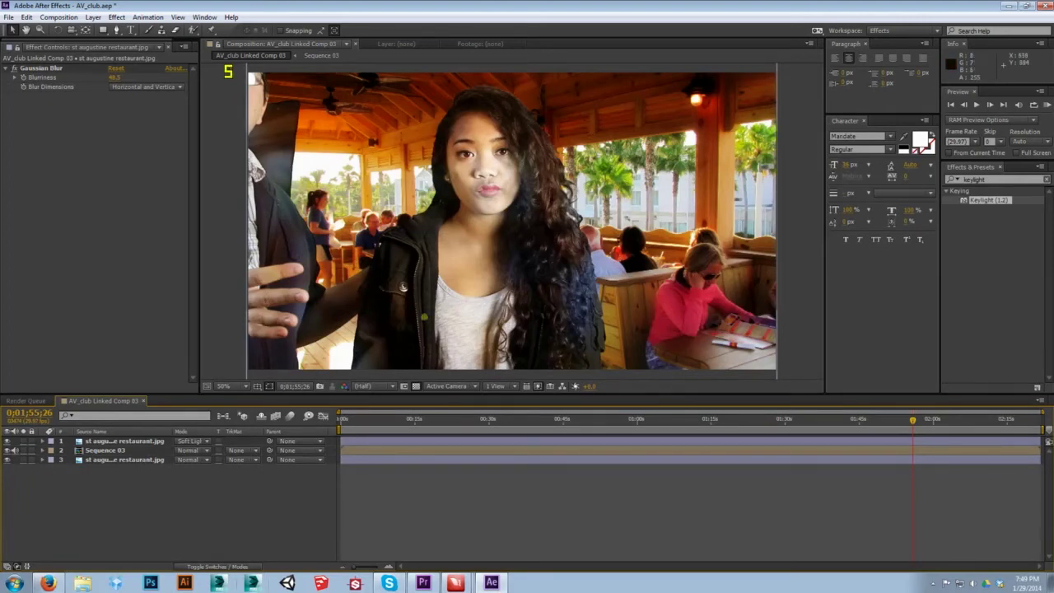
# Set the blurred Soft Light restaurant layer's opacity to 53% and collapse its properties
pyautogui.press('KP_1')
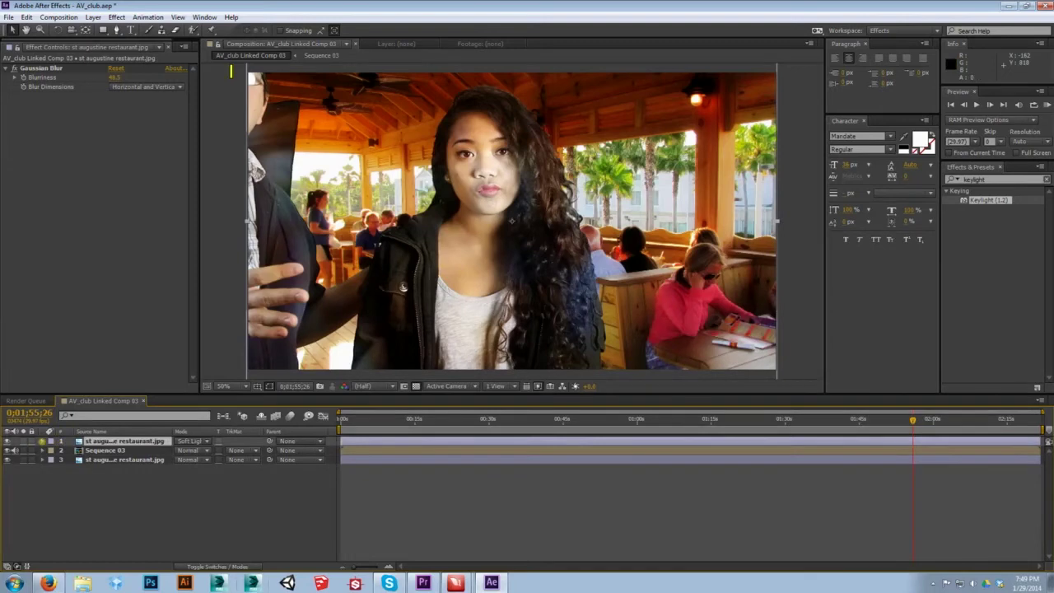
pyautogui.hotkey('ctrl', 'Right')
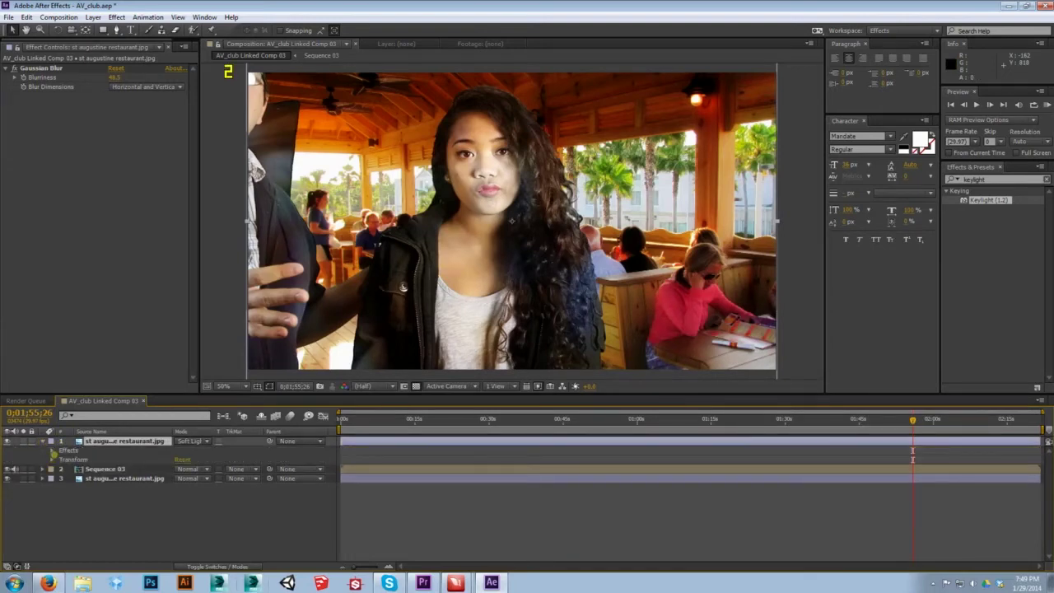
pyautogui.press('u')
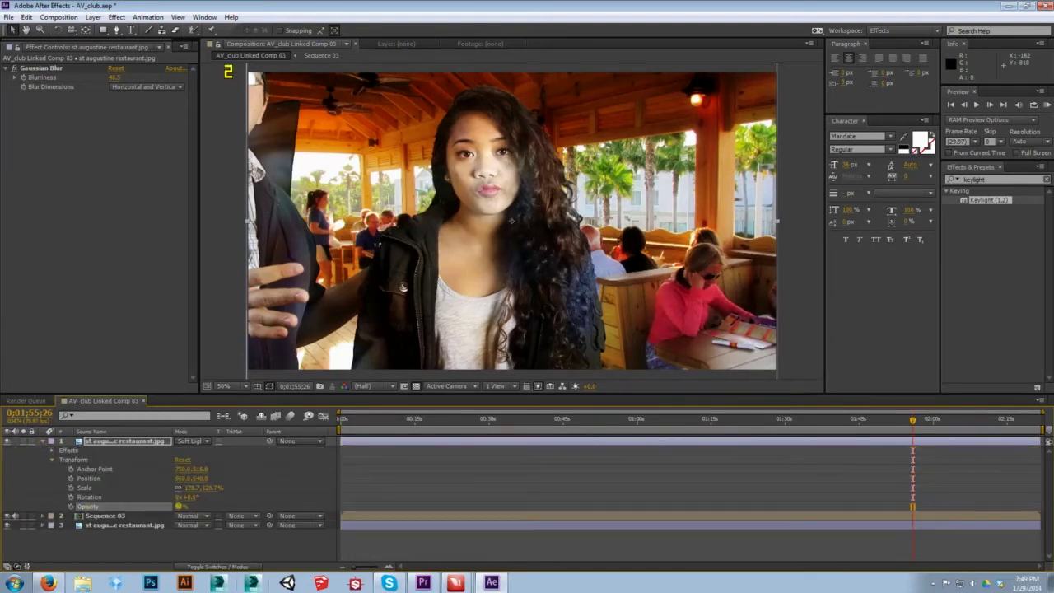
pyautogui.write('33')
pyautogui.press('Return')
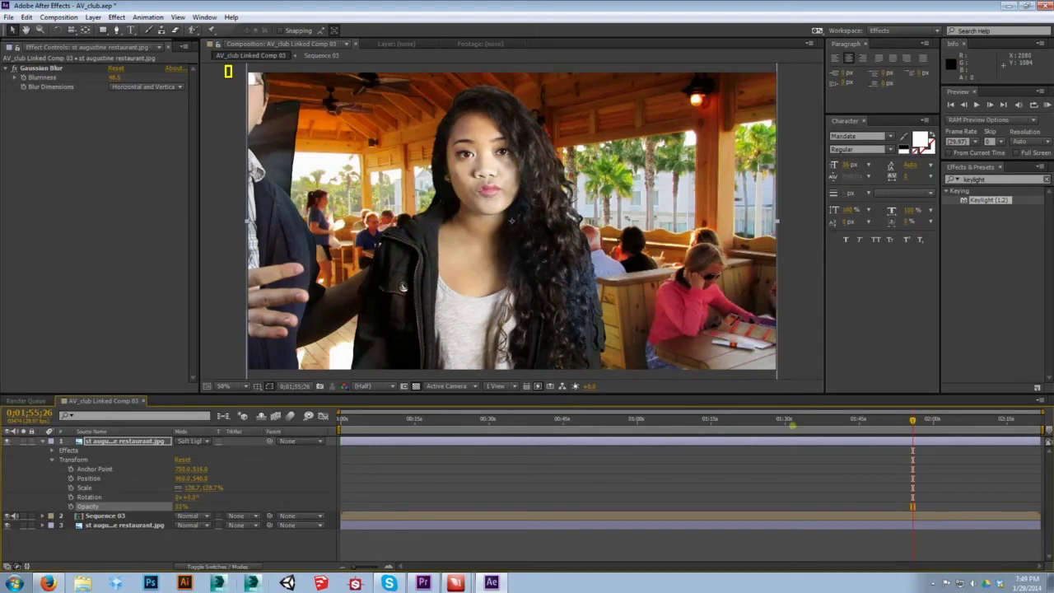
pyautogui.press('u')
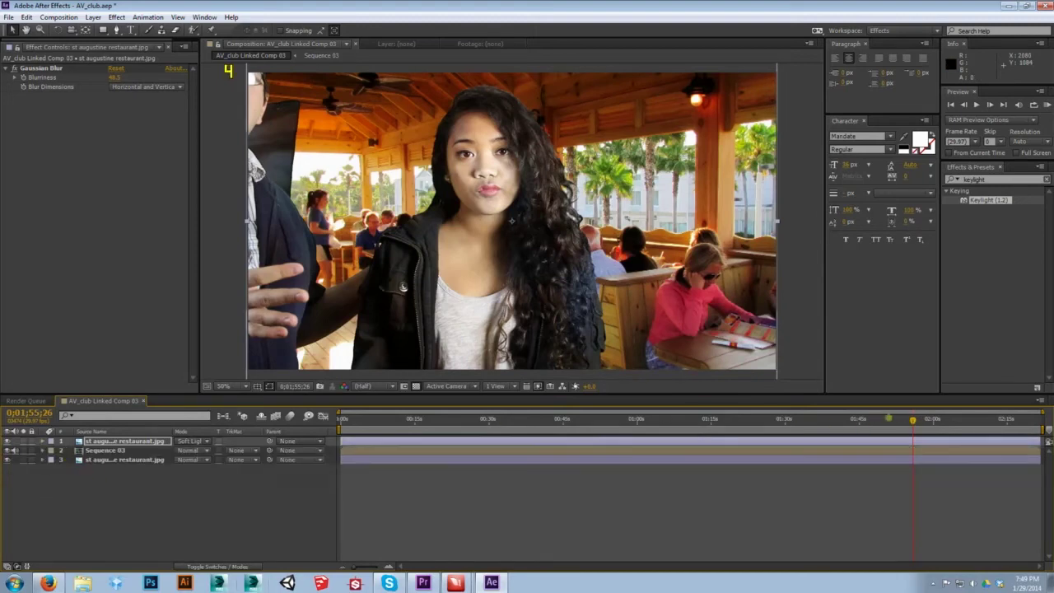
# Move to 0;02;02;28, where the woman's green shirt is keyed out, and duplicate the Sequence 03 layer
pyautogui.press('space')
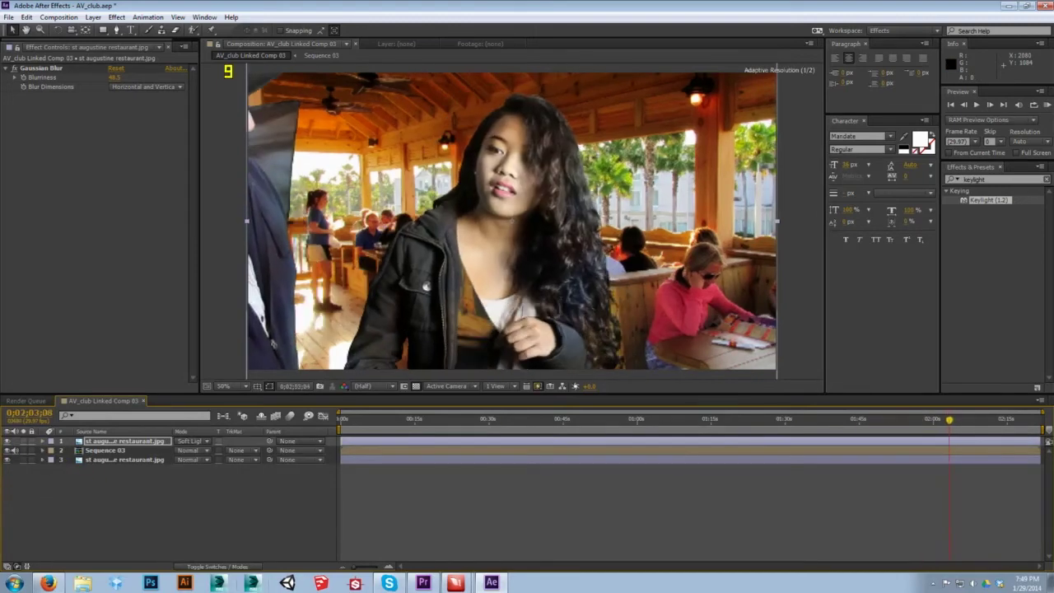
pyautogui.press('space')
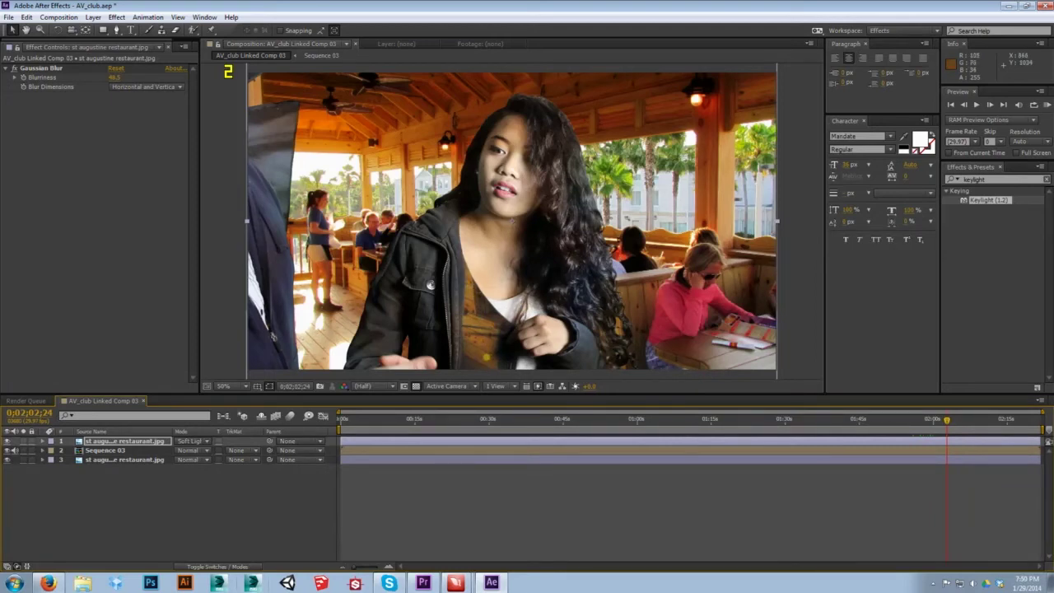
pyautogui.click(123, 451)
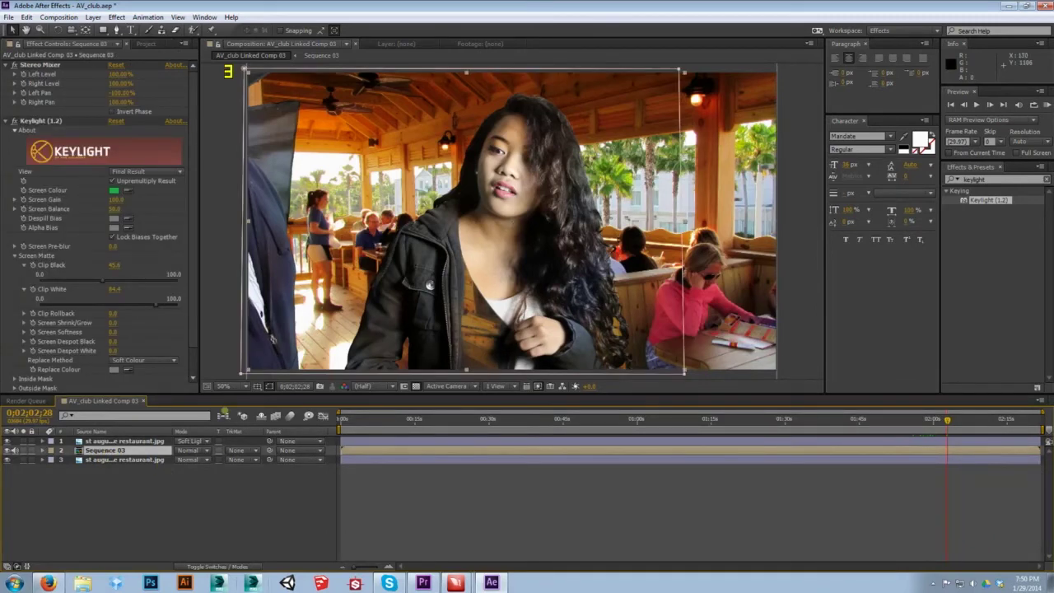
pyautogui.hotkey('ctrl', 'd')
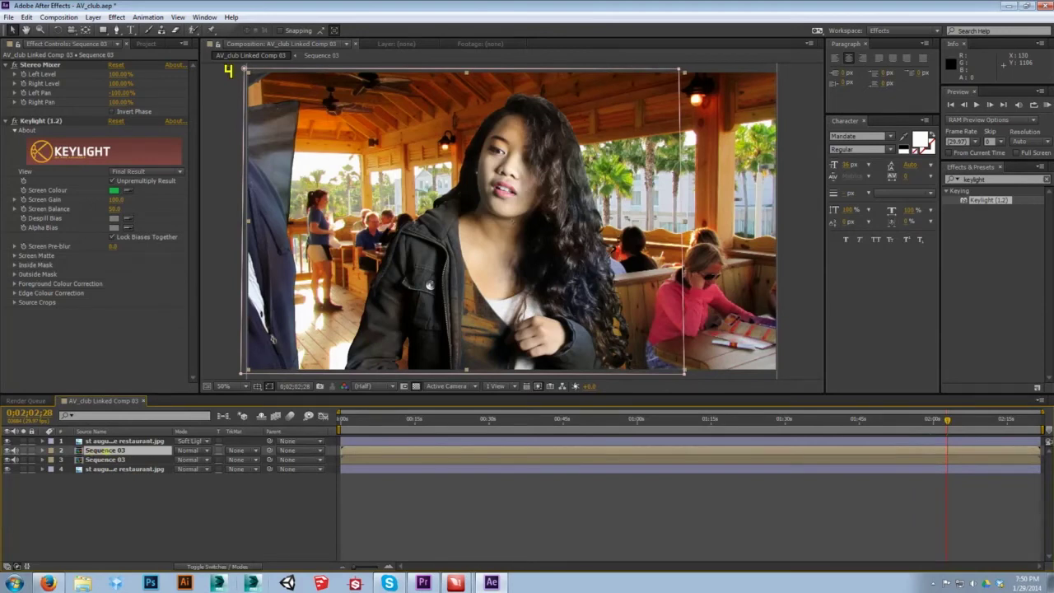
pyautogui.click(98, 451)
pyautogui.press('Return')
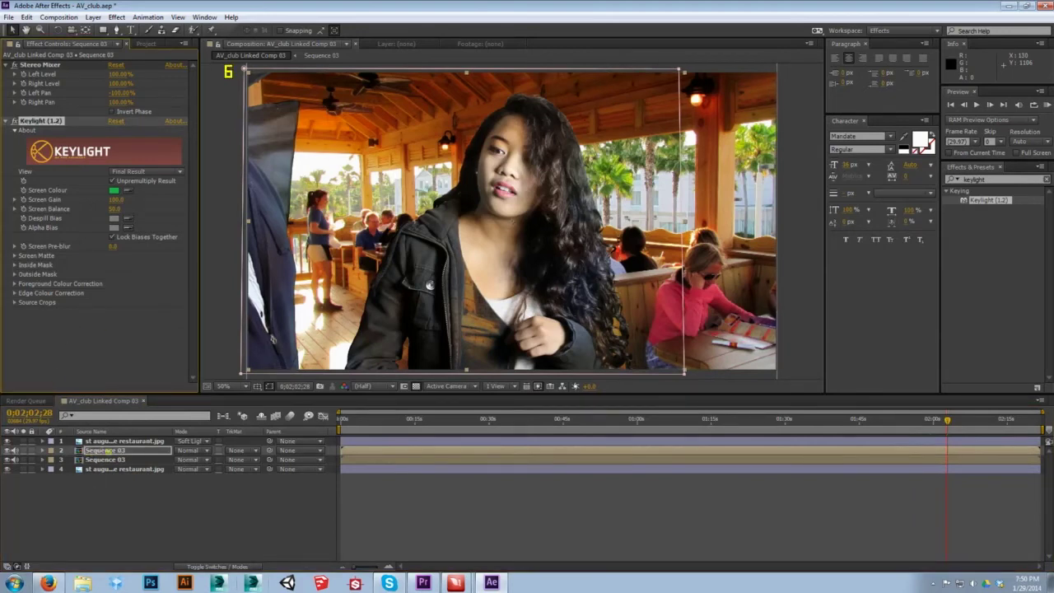
# Remove the Keylight effect and the existing mask from the upper Sequence 03 copy
pyautogui.click(42, 122)
pyautogui.press('Delete')
pyautogui.hotkey('ctrl', 'Right')
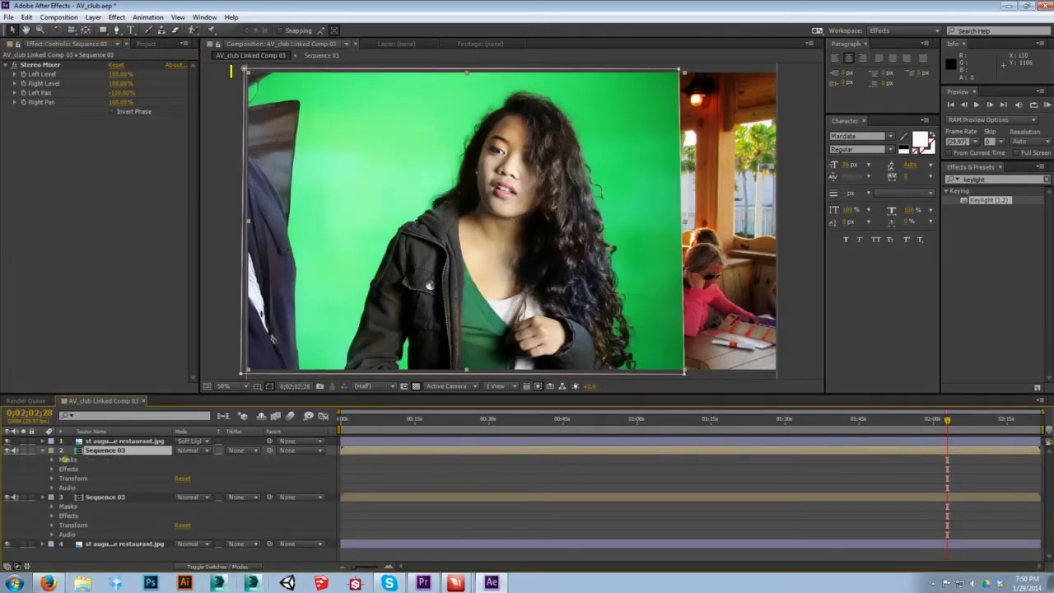
pyautogui.press('Delete')
# Draw a closed Pen tool mask around the green shirt inside the open jacket on the upper Sequence 03 copy, and collapse both layers
pyautogui.click(115, 29)
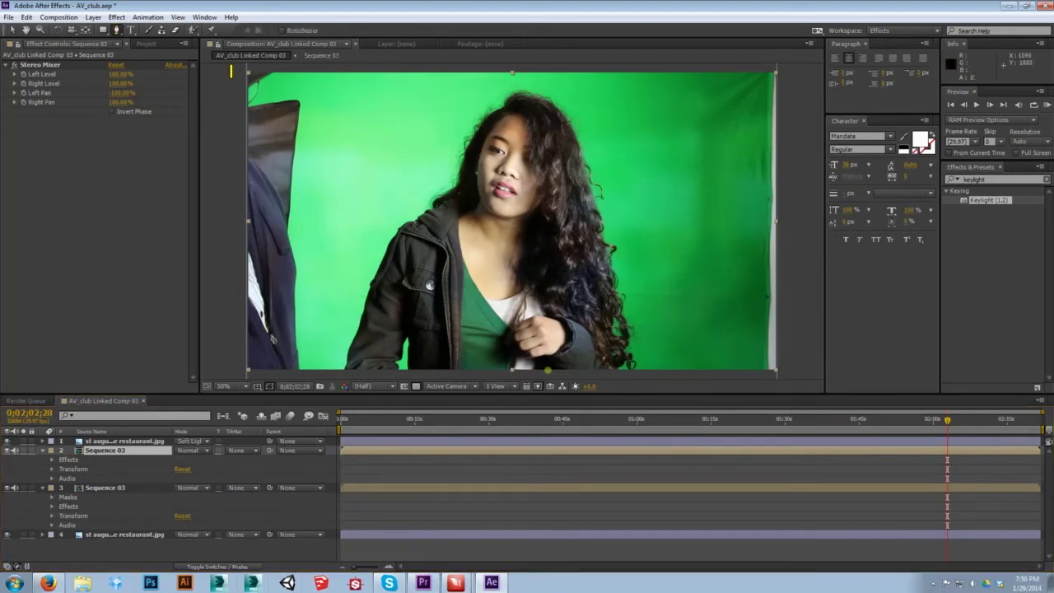
pyautogui.click(231, 71)
pyautogui.click(437, 285)
pyautogui.click(434, 336)
pyautogui.click(436, 361)
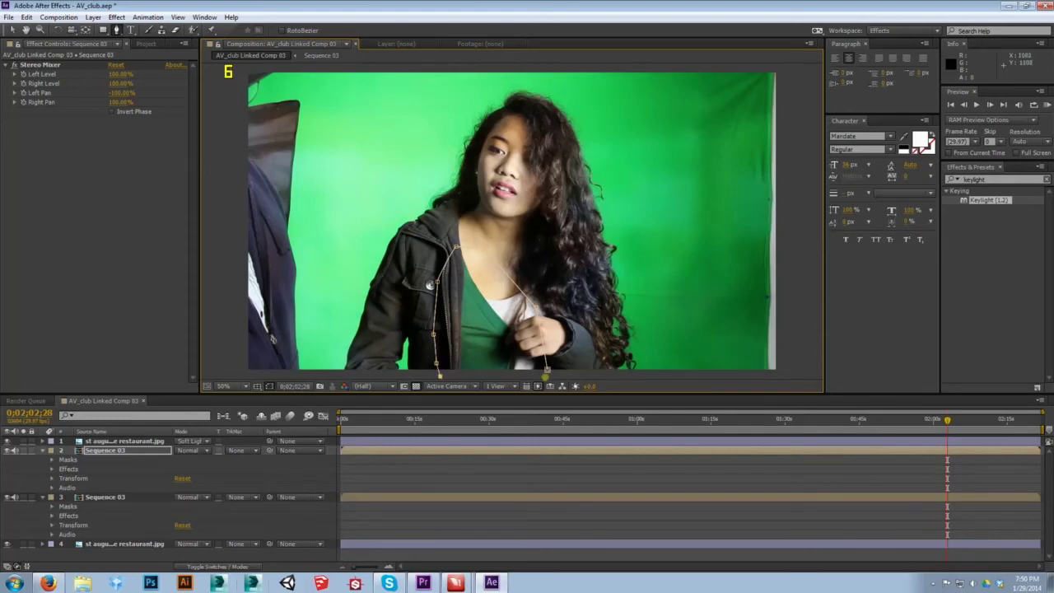
pyautogui.click(546, 370)
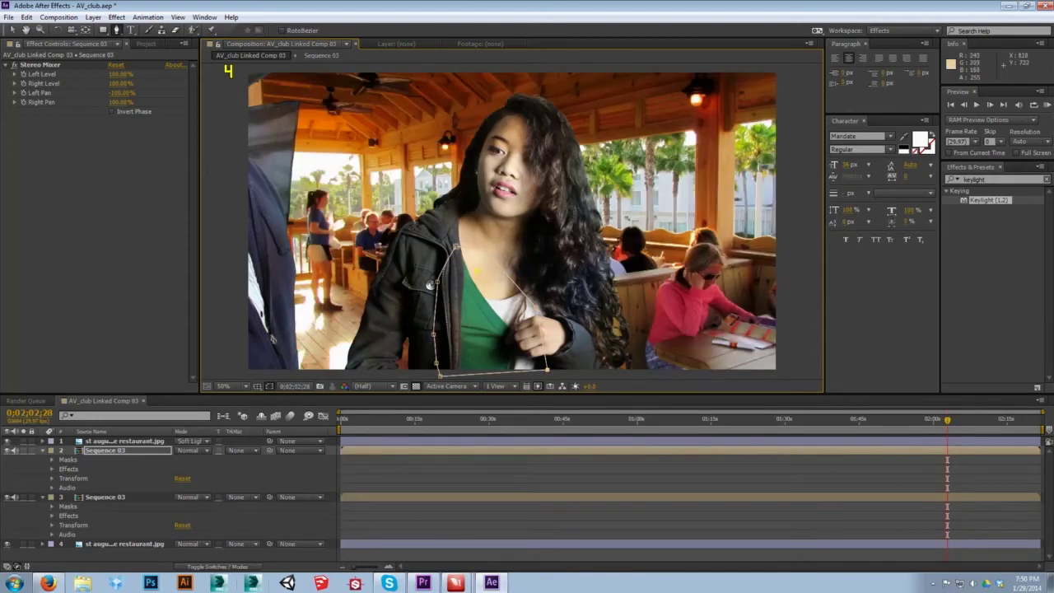
pyautogui.click(42, 450)
pyautogui.press('F2')
pyautogui.click(42, 459)
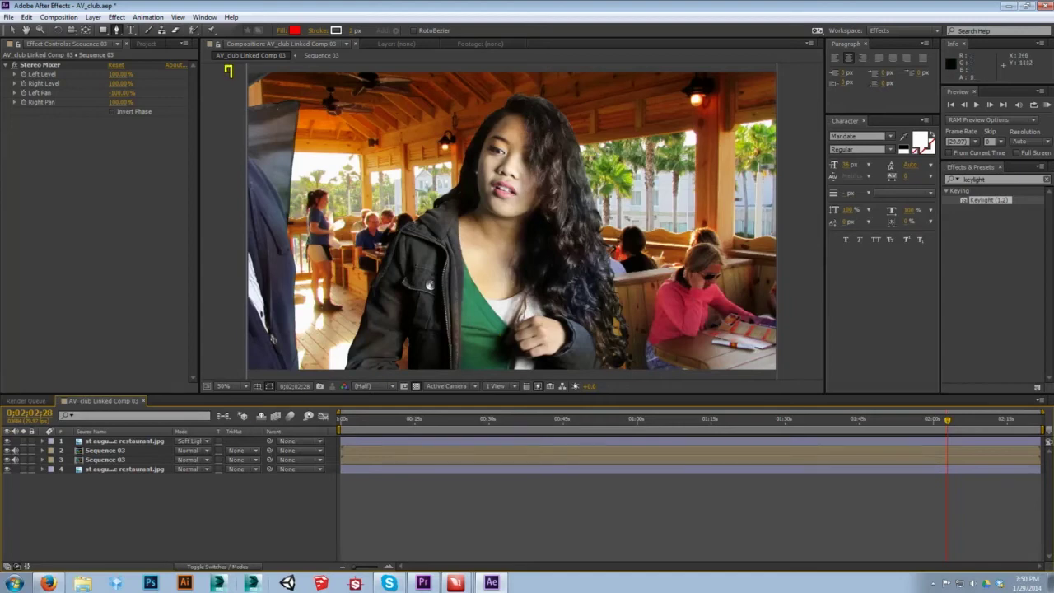
# Toggle the visibility of the two Sequence 03 layers to compare the shirt patch, and preview the composite in motion
pyautogui.click(8, 460)
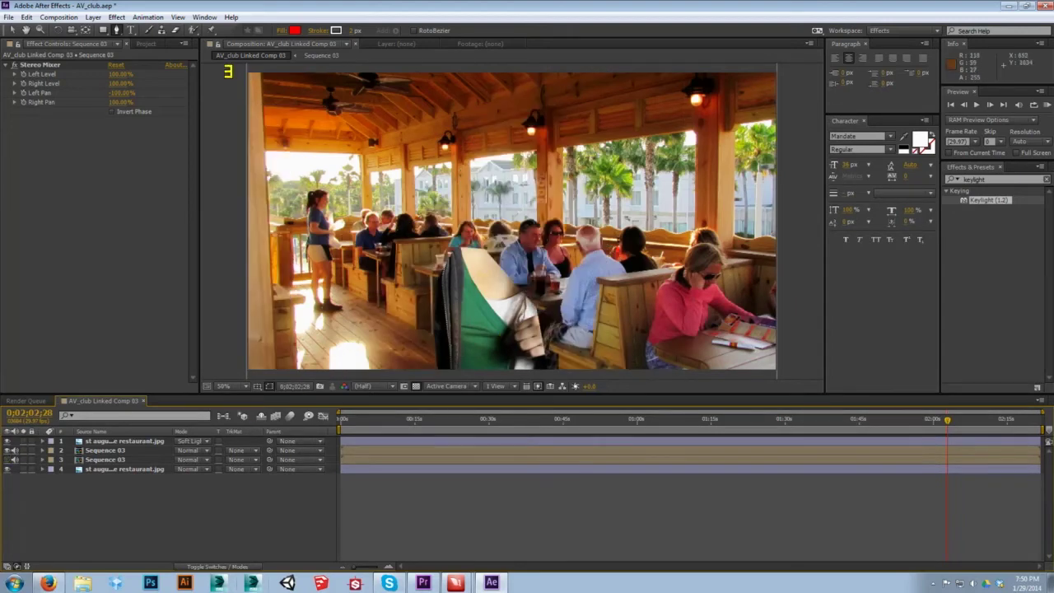
pyautogui.click(7, 451)
pyautogui.click(7, 459)
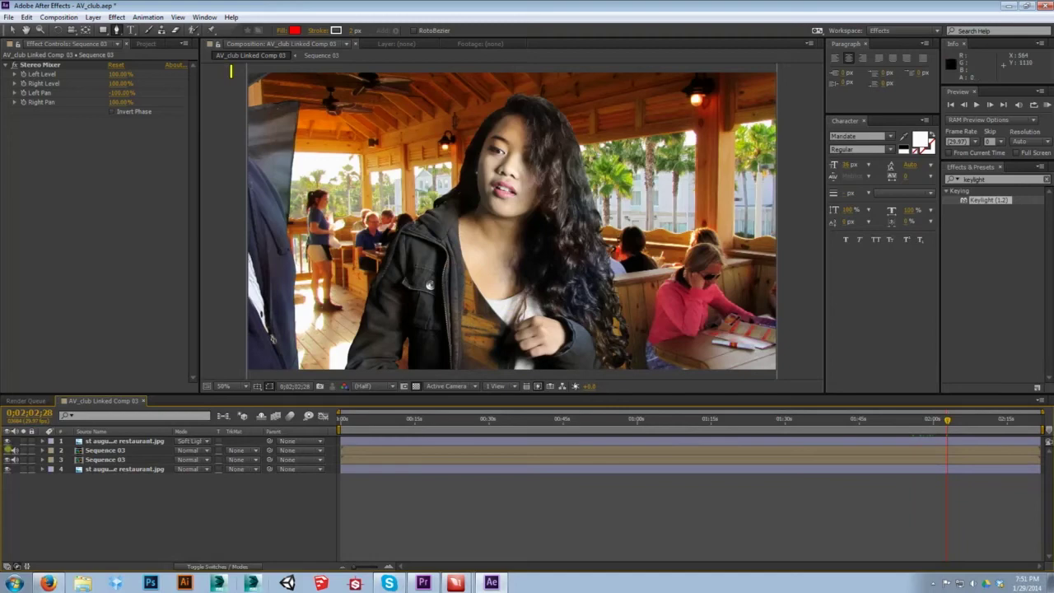
pyautogui.click(8, 450)
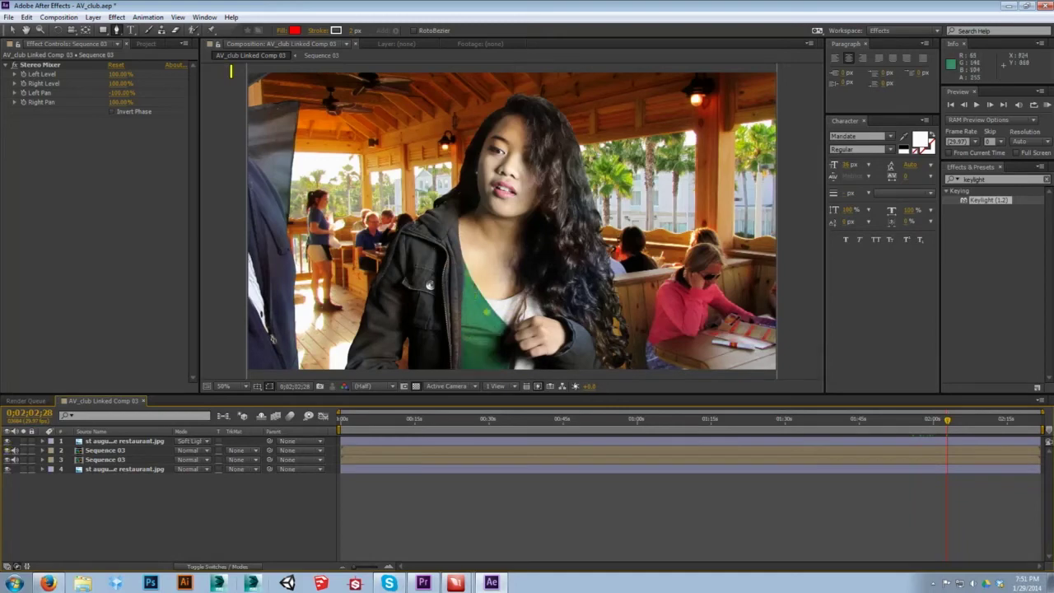
pyautogui.press('space')
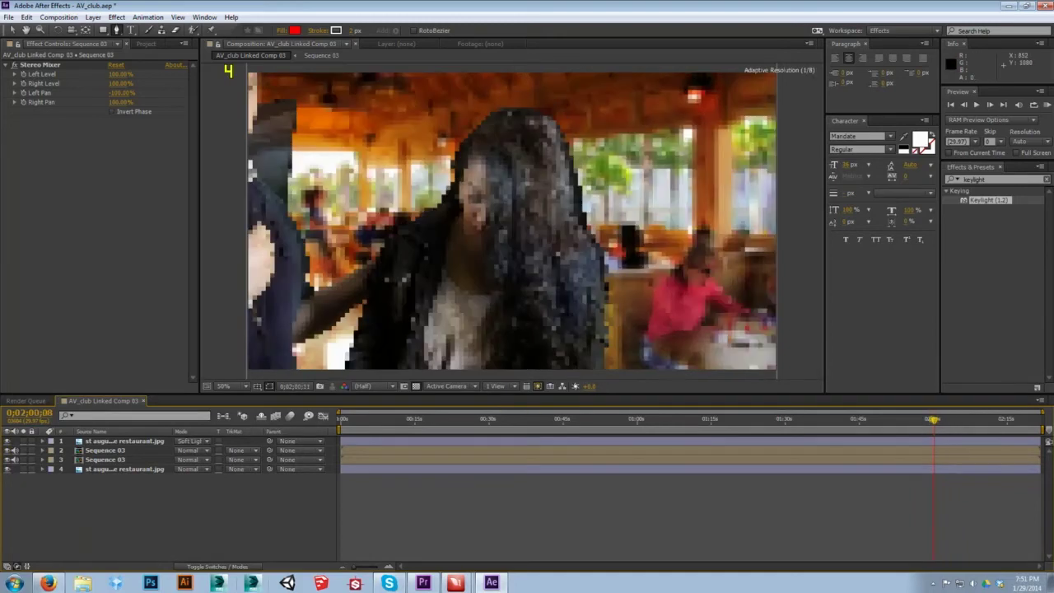
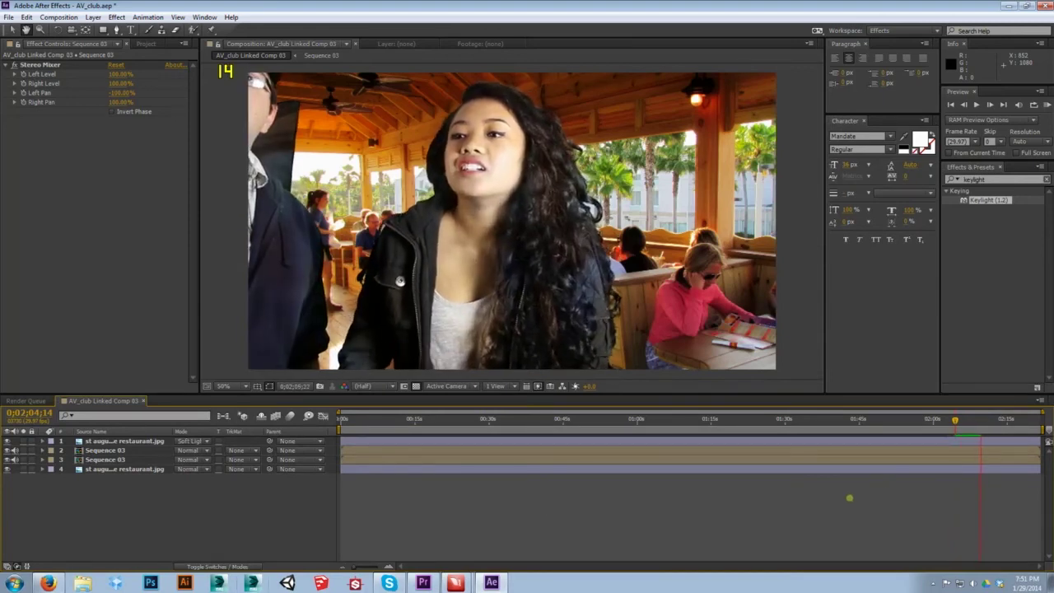
pyautogui.press('g')
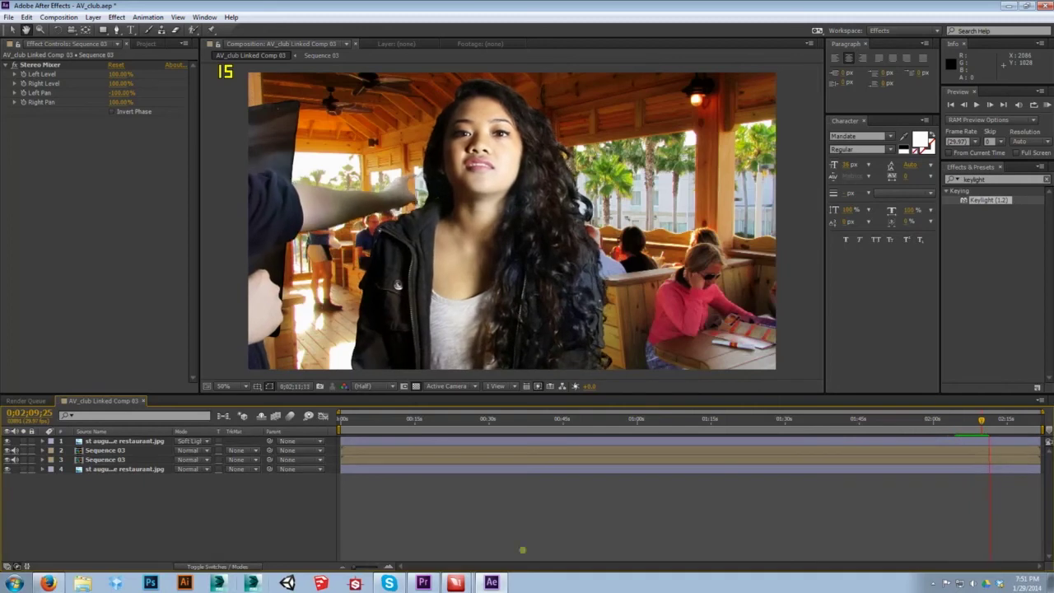
# Switch to Premiere Pro and open the Sequence 07 timeline containing the AV_club Linked Comp 03 clip
pyautogui.hotkey('alt', 'Tab')
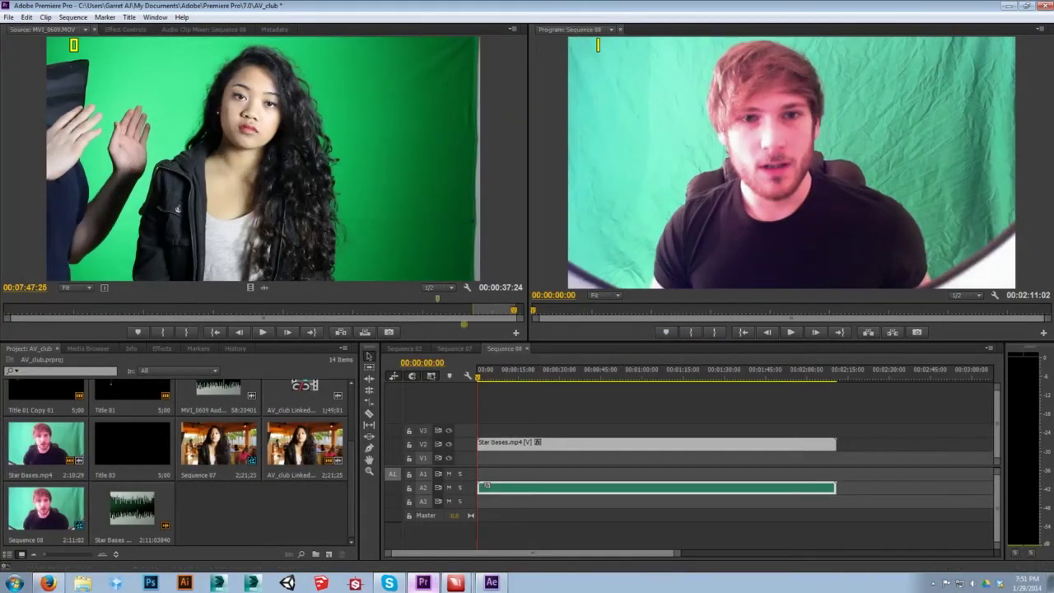
pyautogui.click(402, 349)
pyautogui.click(454, 348)
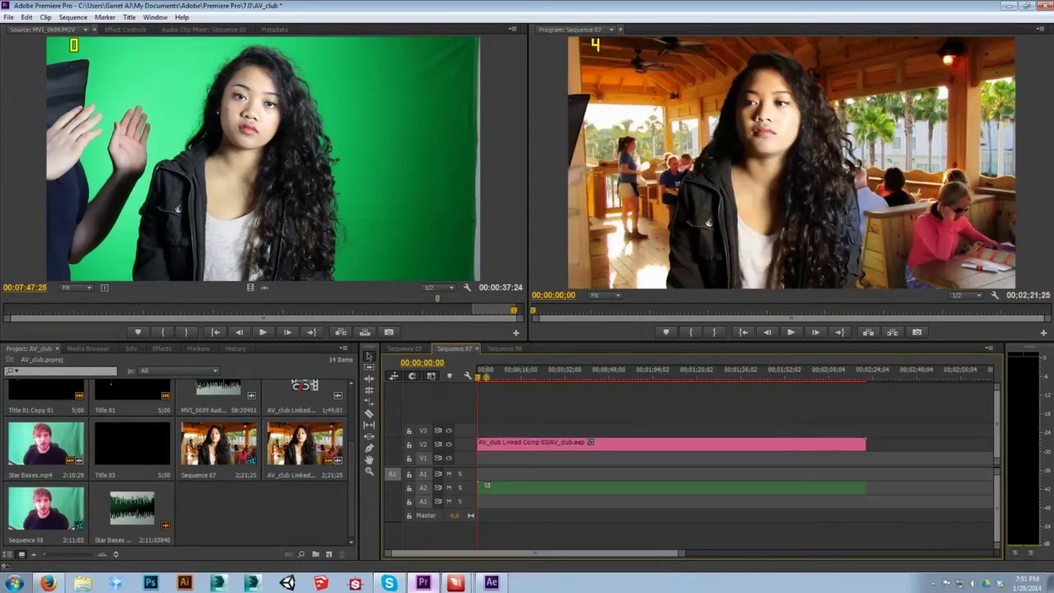
# Scrub through Sequence 07 to 00;01;52;17 to check the linked composite against the restaurant background
pyautogui.moveTo(477, 370); pyautogui.dragTo(757, 369)
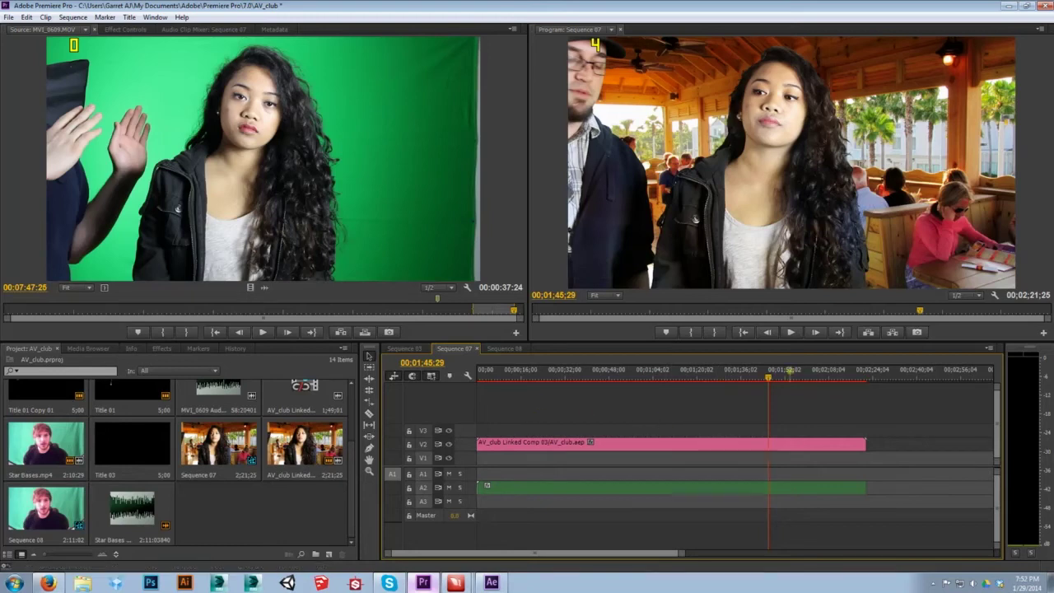
pyautogui.moveTo(768, 375); pyautogui.dragTo(799, 387)
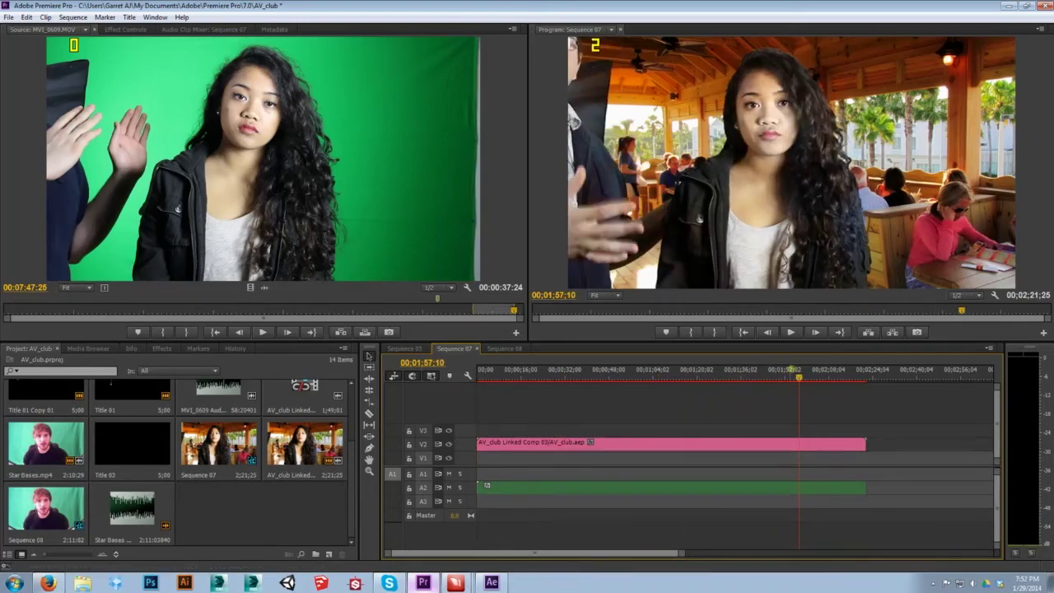
pyautogui.moveTo(795, 376); pyautogui.dragTo(787, 377)
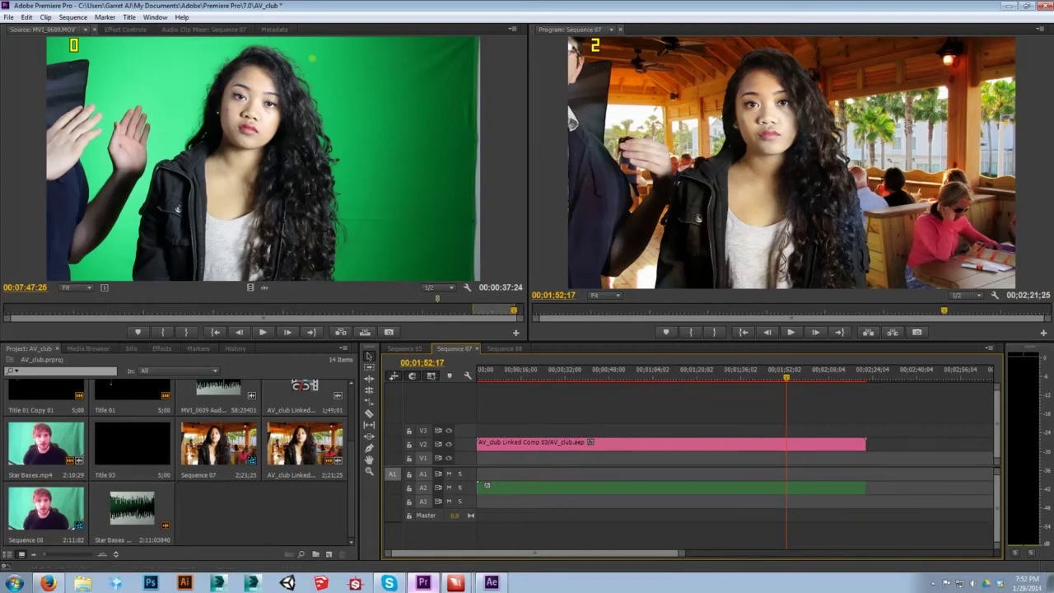
# Render the effects of Sequence 07 from In to Out
pyautogui.click(73, 17)
pyautogui.click(73, 17)
pyautogui.click(72, 18)
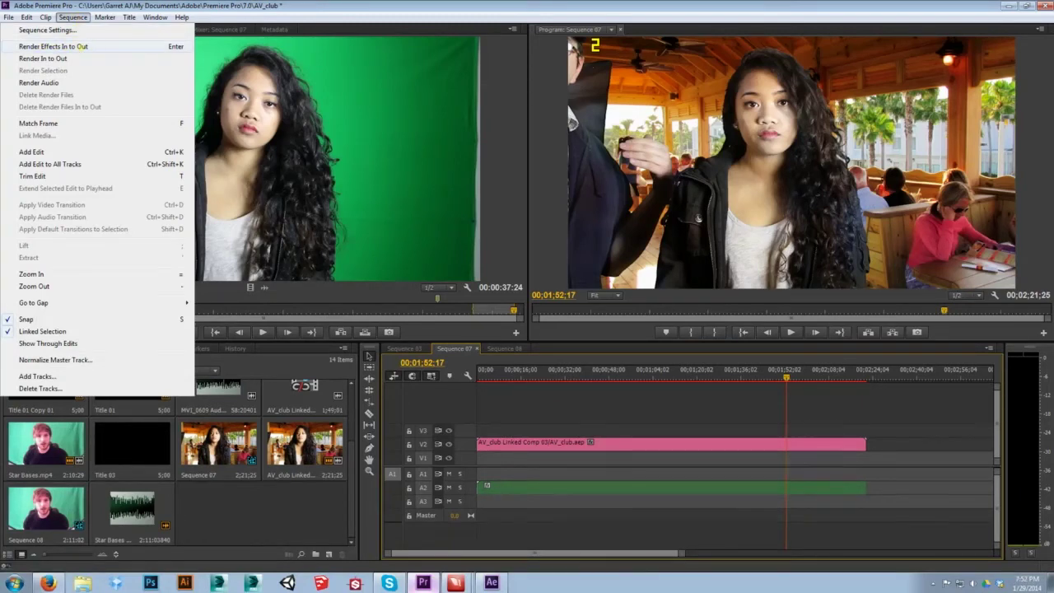
pyautogui.press('Return')
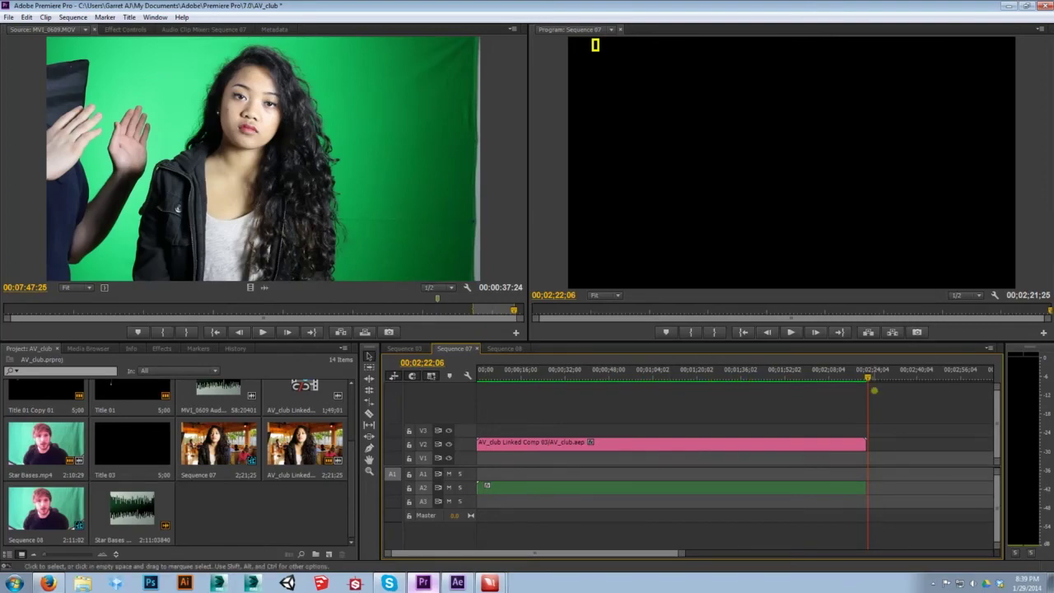
# Park the playhead at 00;01;37;11 in Sequence 07 and open the media export settings for that sequence
pyautogui.click(862, 372)
pyautogui.moveTo(828, 382); pyautogui.dragTo(744, 387)
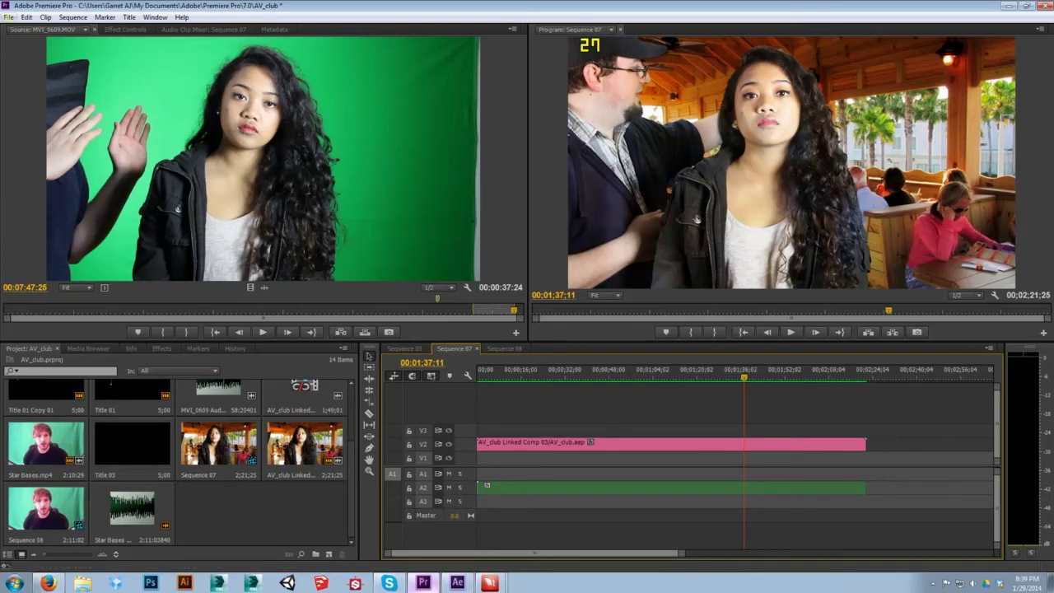
pyautogui.click(10, 17)
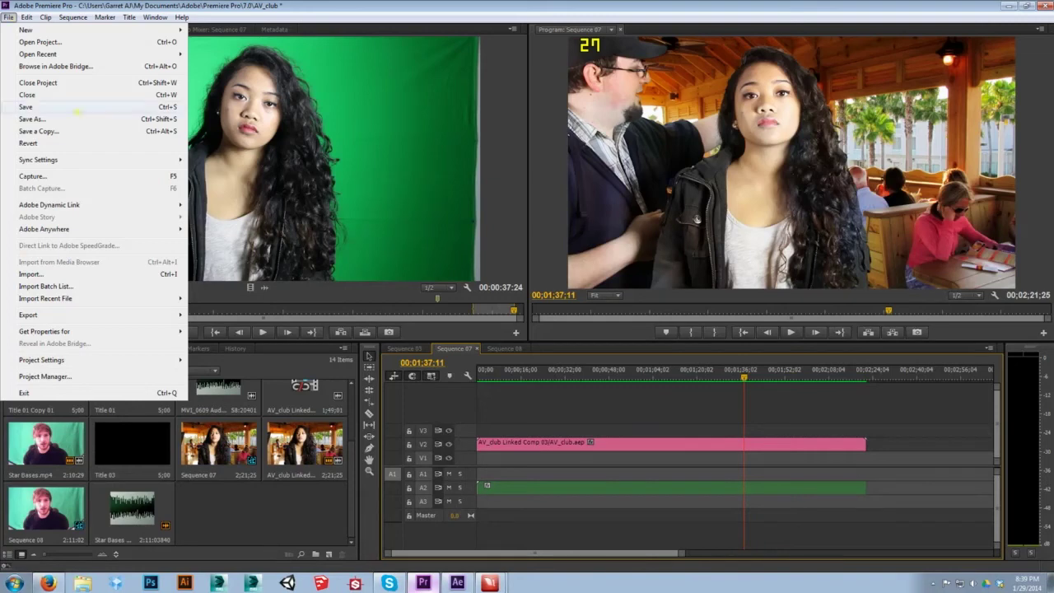
pyautogui.click(449, 352)
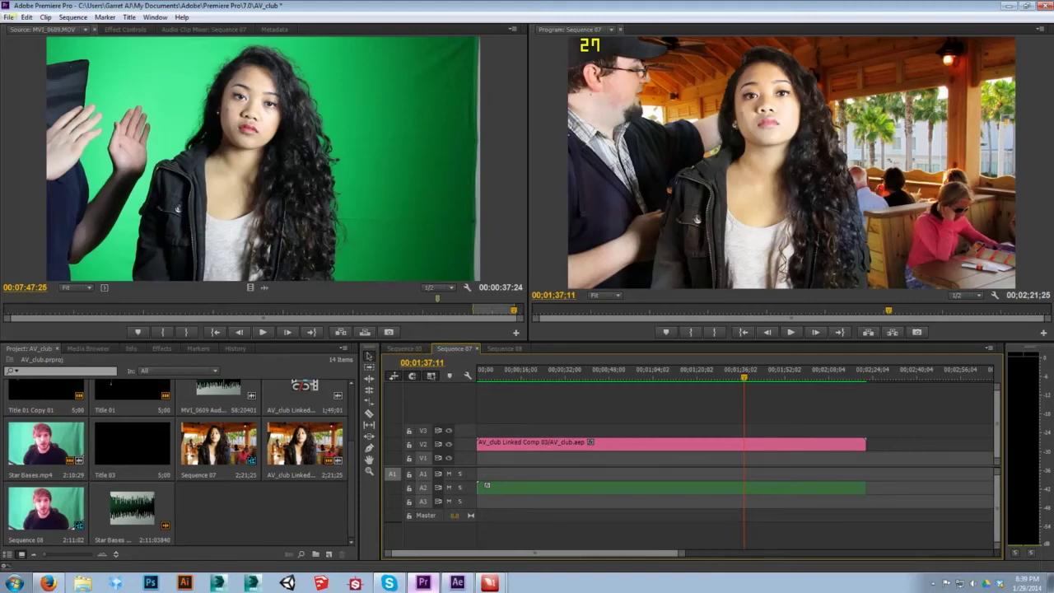
pyautogui.click(10, 16)
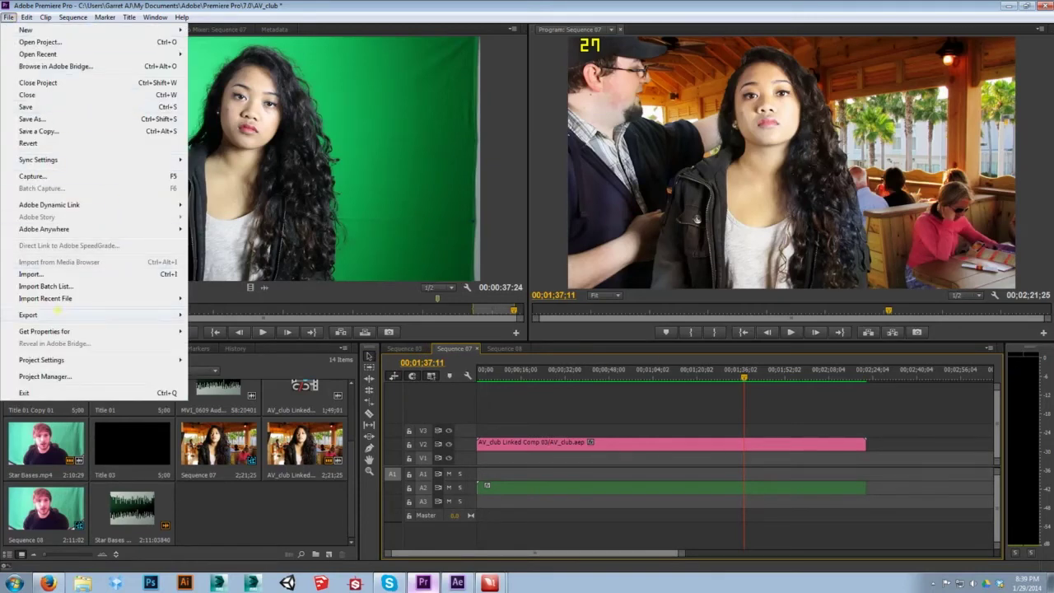
pyautogui.moveTo(52, 314)
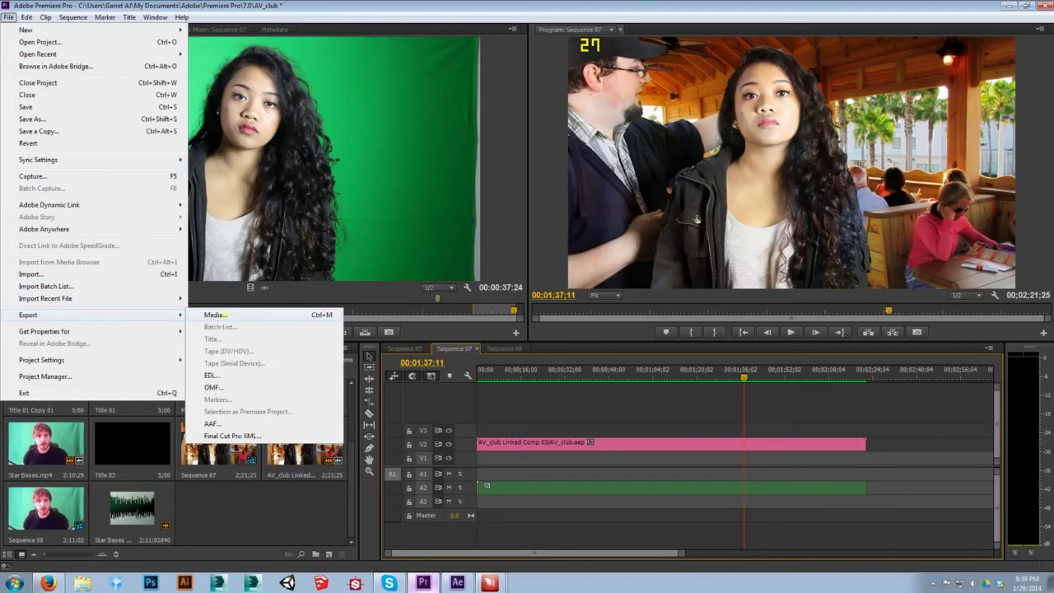
pyautogui.click(216, 315)
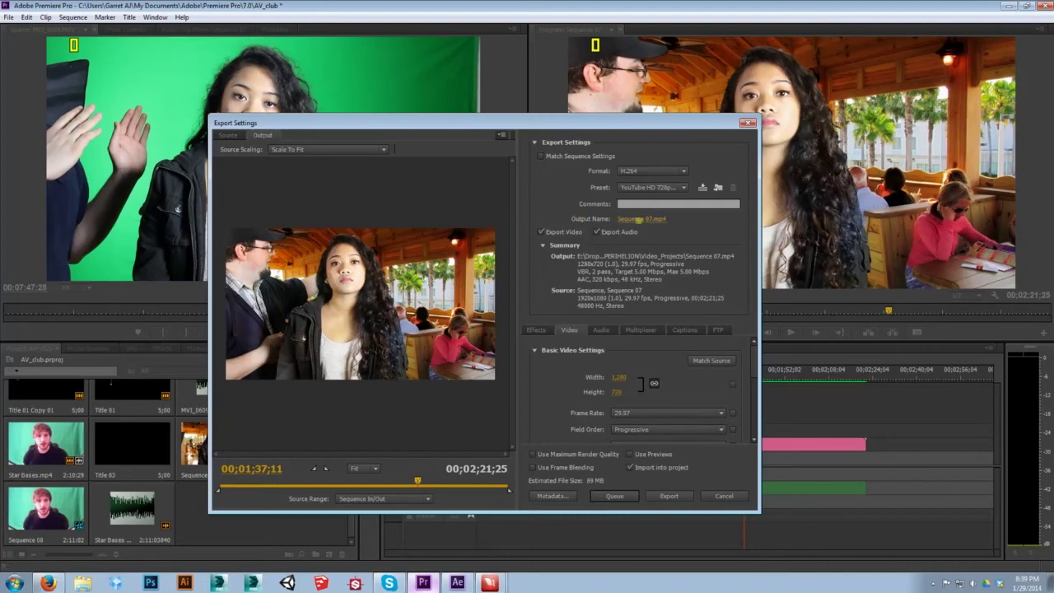
# Set the export's output file to AV_club on the Desktop and choose the H.264 format
pyautogui.click(641, 218)
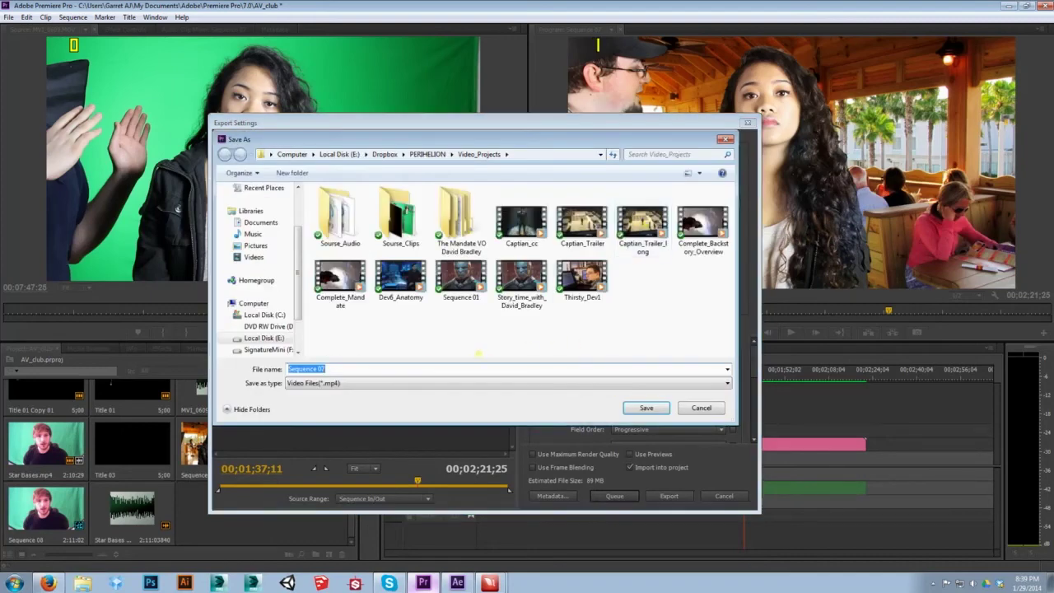
pyautogui.write('AV_club')
pyautogui.scroll(3, 256, 247)
pyautogui.click(256, 205)
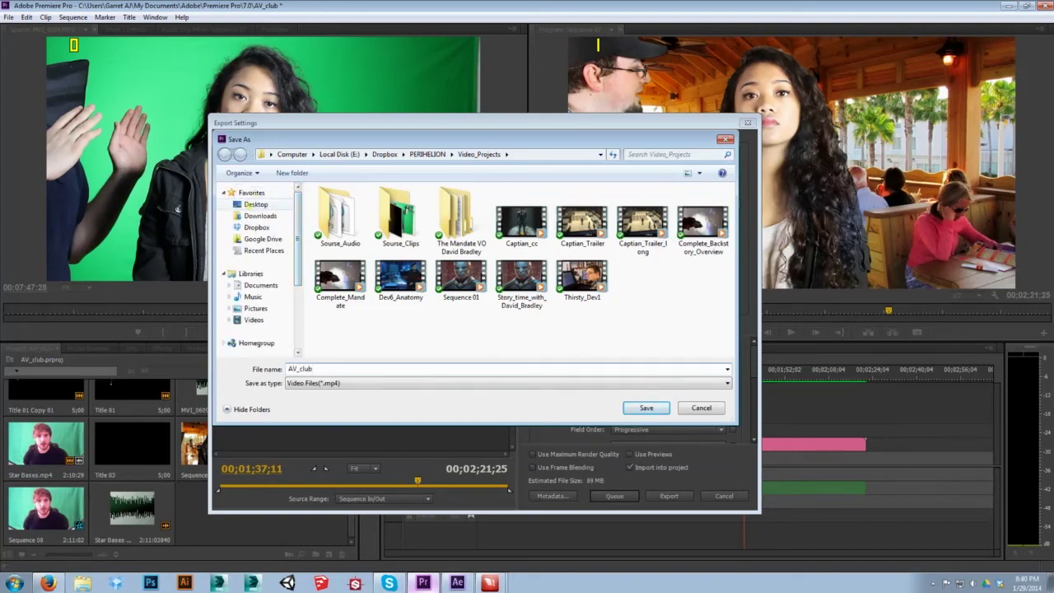
pyautogui.click(646, 408)
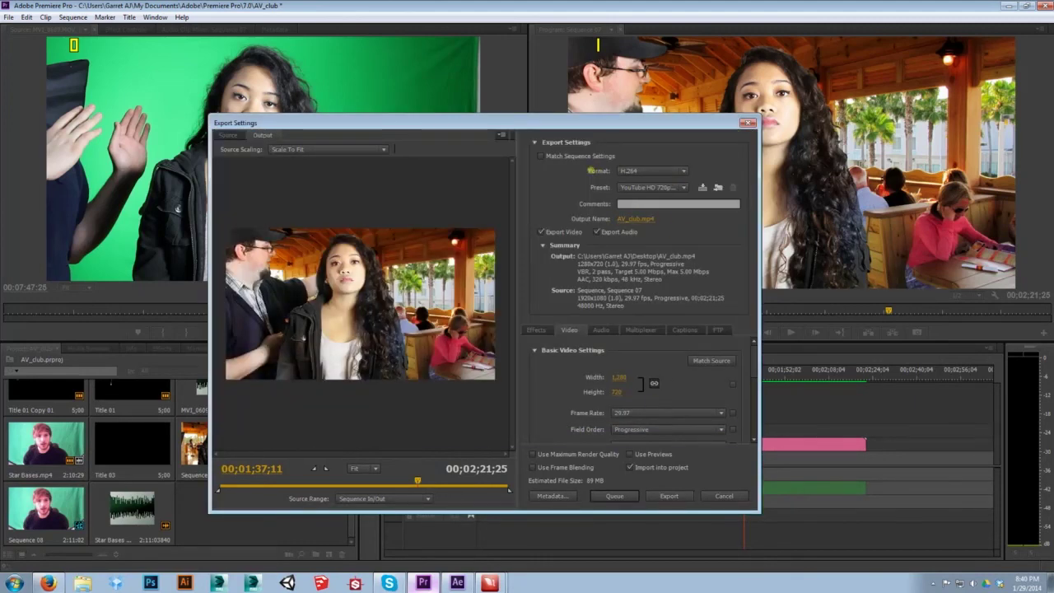
pyautogui.click(644, 169)
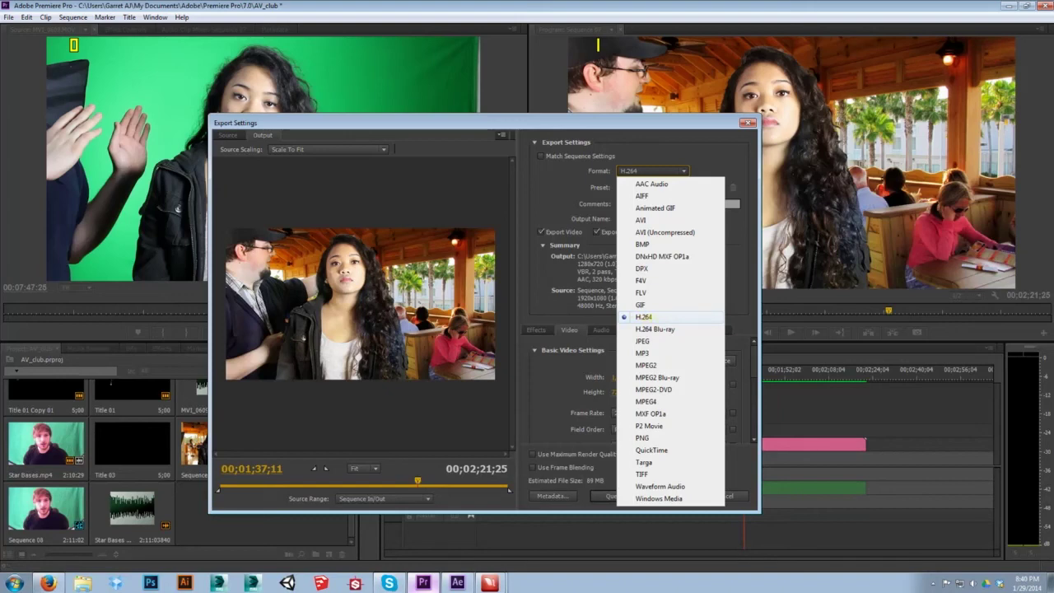
pyautogui.click(670, 317)
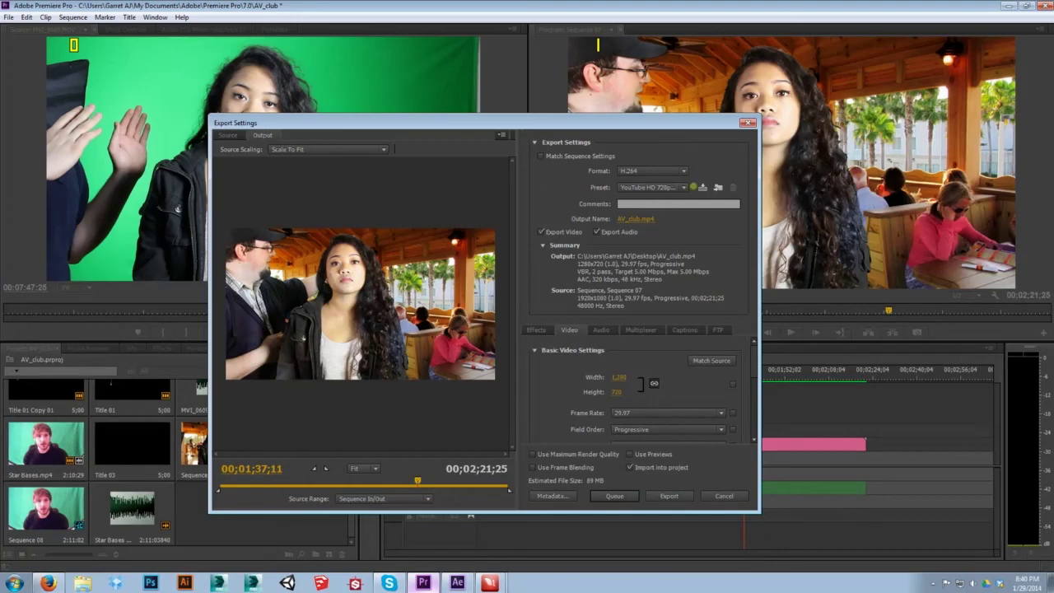
# Examine the export's effects, audio, multiplexer and video settings, including the profile, level, and target and maximum bitrates
pyautogui.scroll(-5, 695, 359)
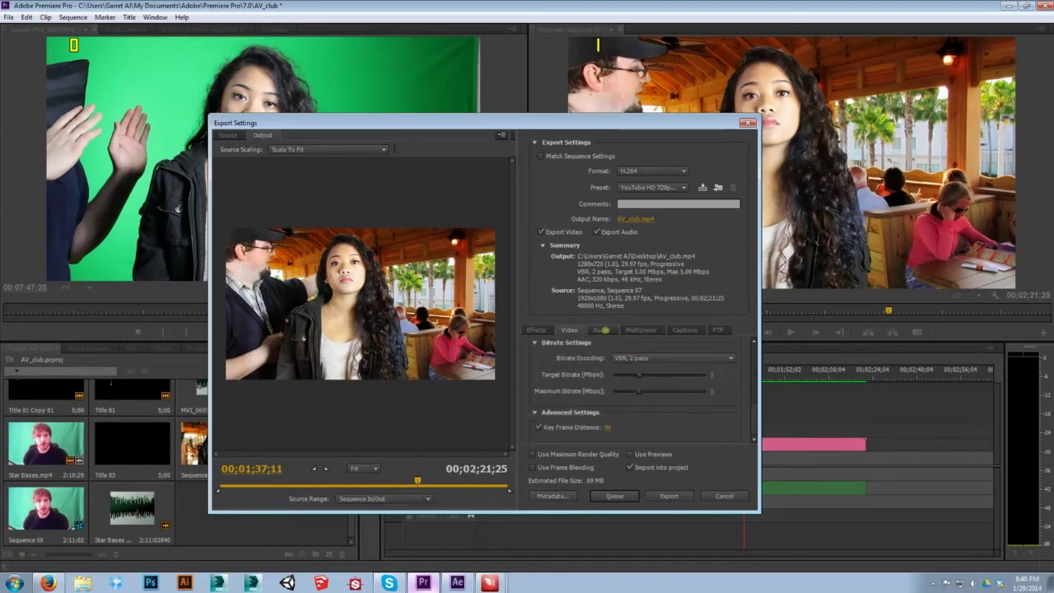
pyautogui.click(601, 330)
pyautogui.click(633, 330)
pyautogui.click(536, 329)
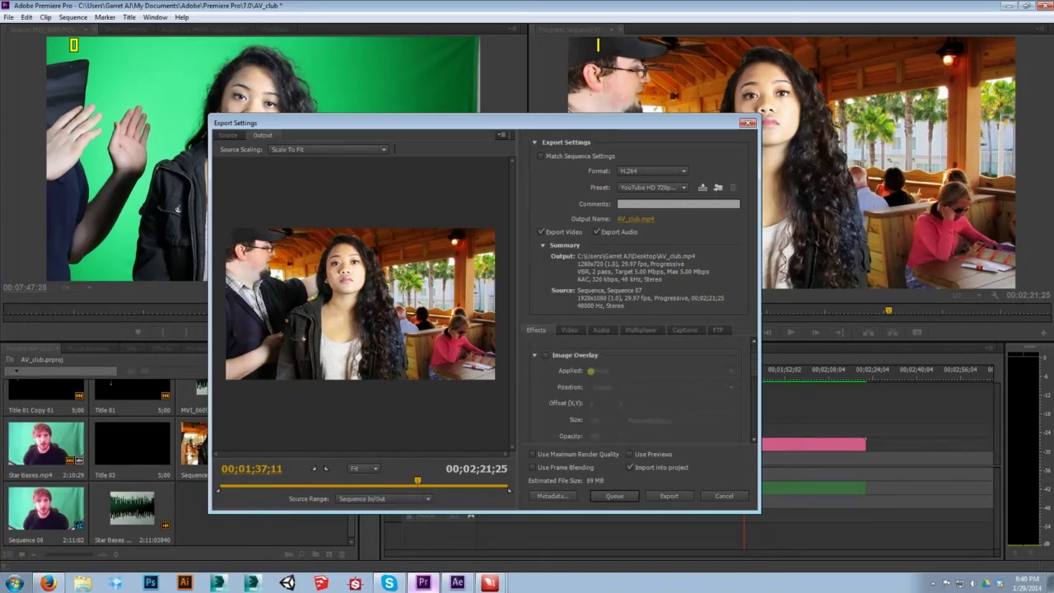
pyautogui.click(569, 329)
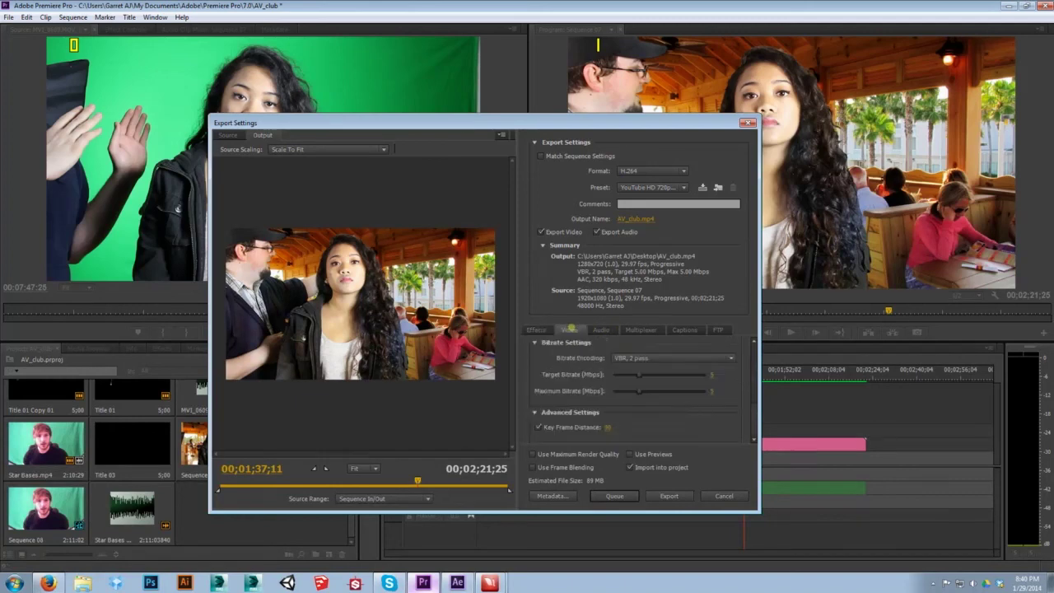
pyautogui.scroll(4, 689, 403)
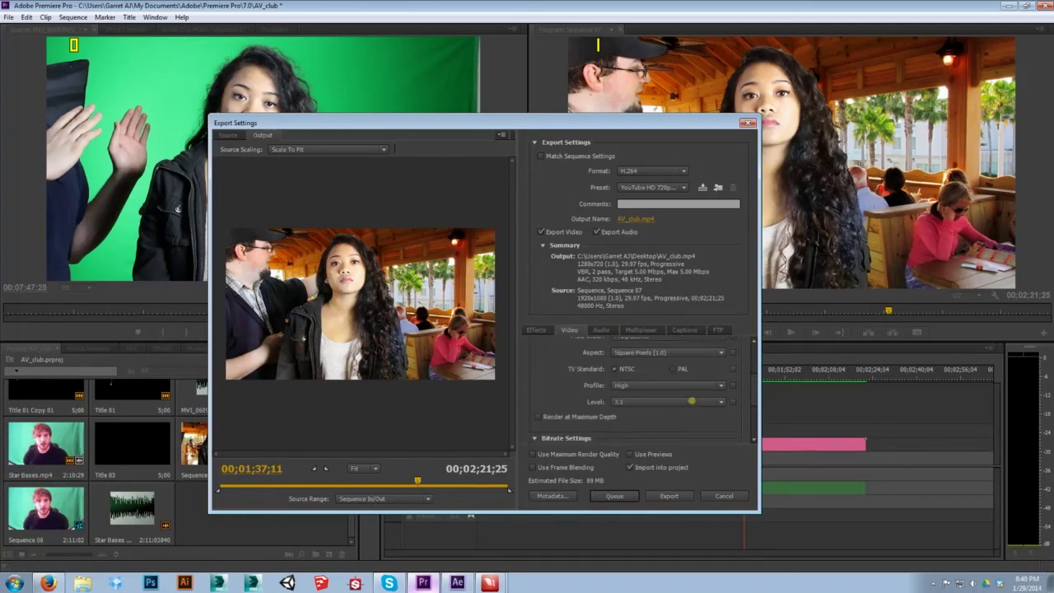
pyautogui.scroll(-3, 621, 393)
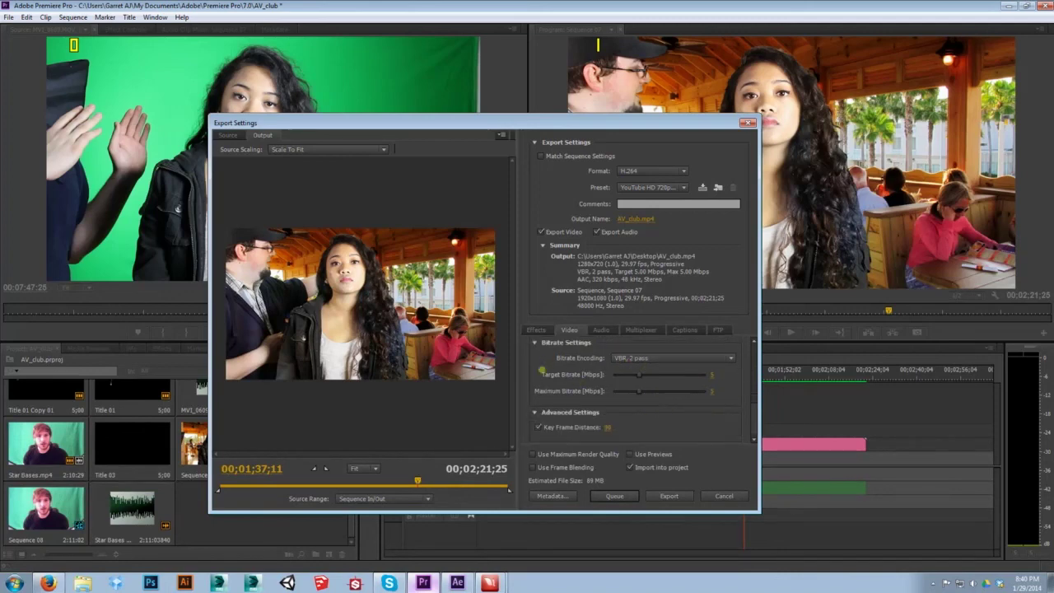
pyautogui.click(647, 394)
pyautogui.scroll(2, 684, 368)
pyautogui.scroll(3, 685, 368)
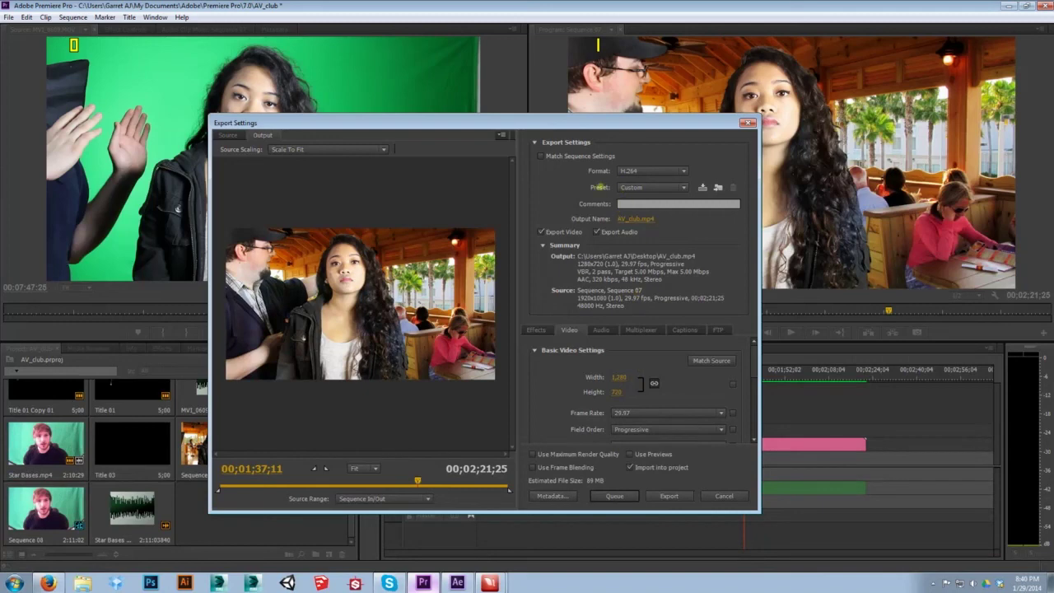
# Choose the YouTube HD 720p 29.97 preset and start exporting Sequence 07
pyautogui.click(684, 187)
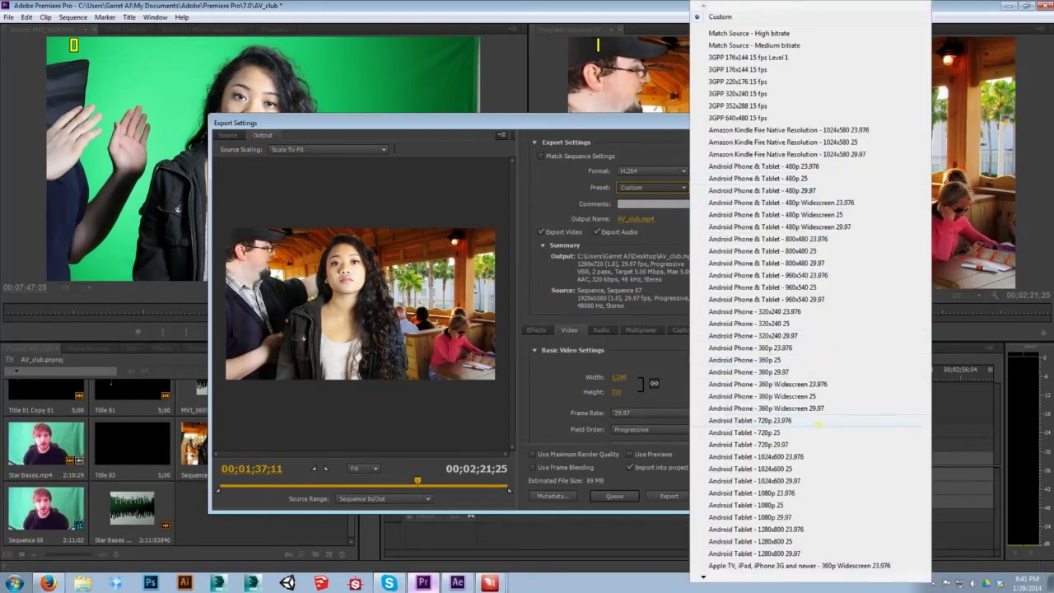
pyautogui.scroll(-3, 782, 571)
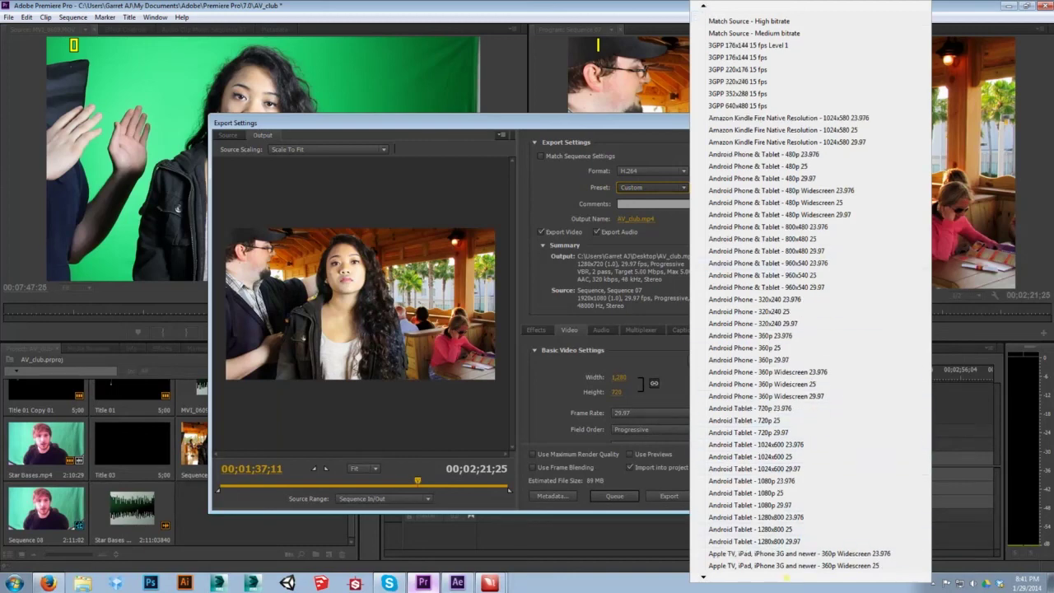
pyautogui.scroll(-3, 787, 576)
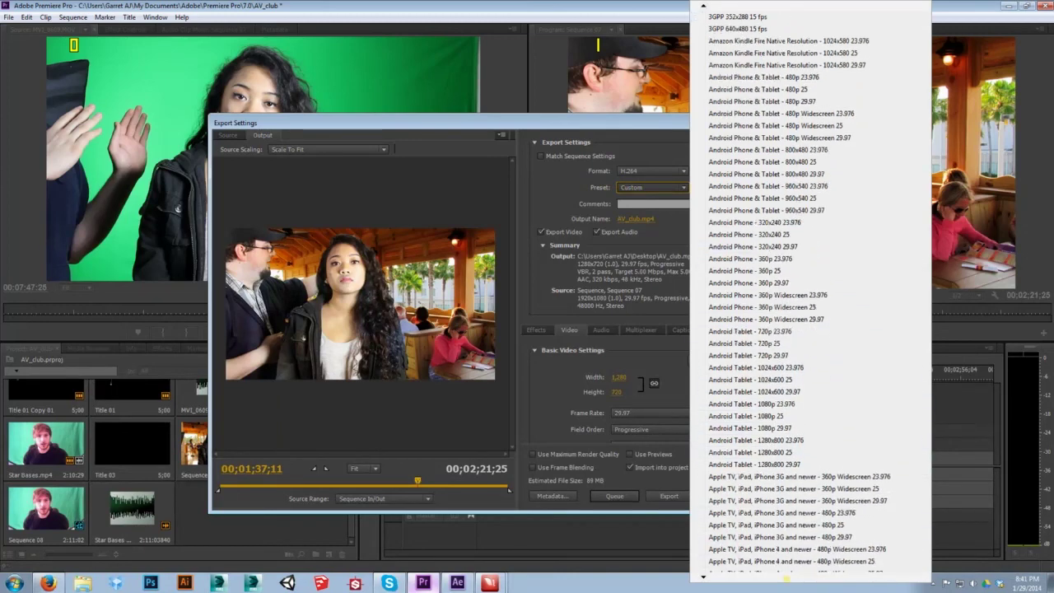
pyautogui.scroll(-4, 774, 577)
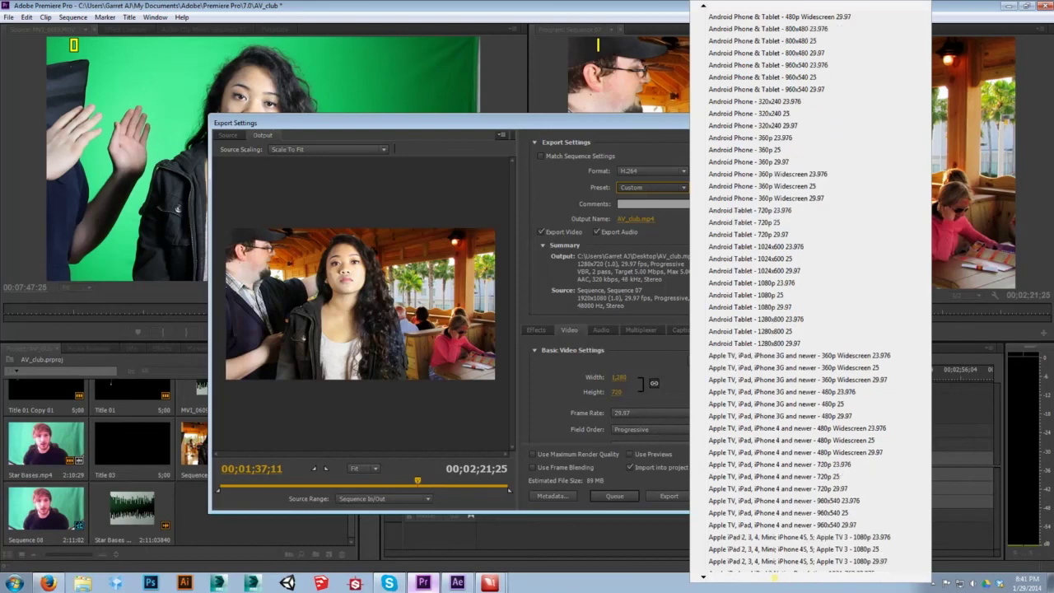
pyautogui.scroll(-4, 772, 577)
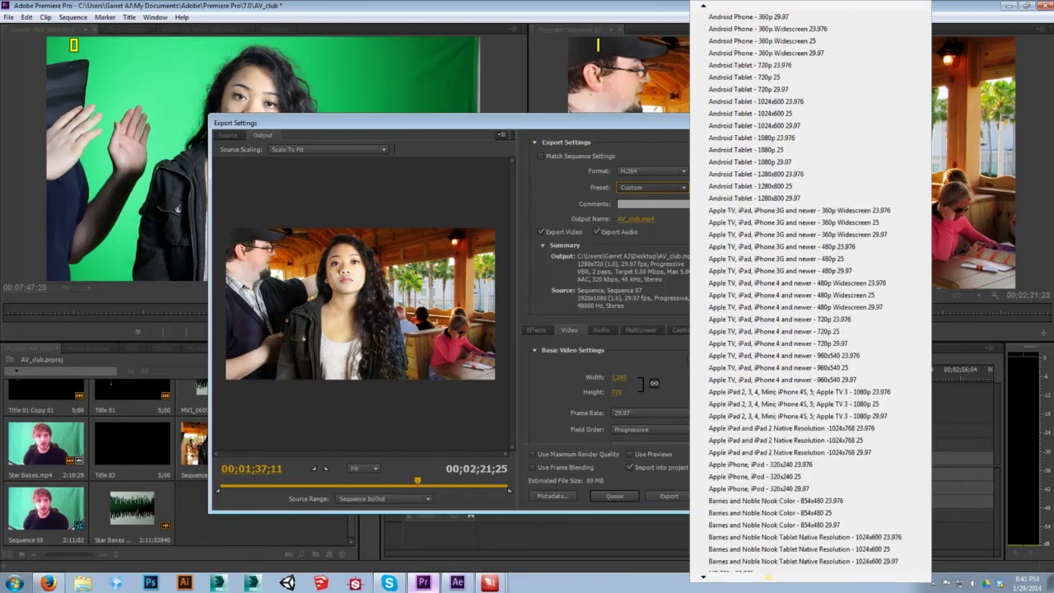
pyautogui.scroll(-13, 769, 577)
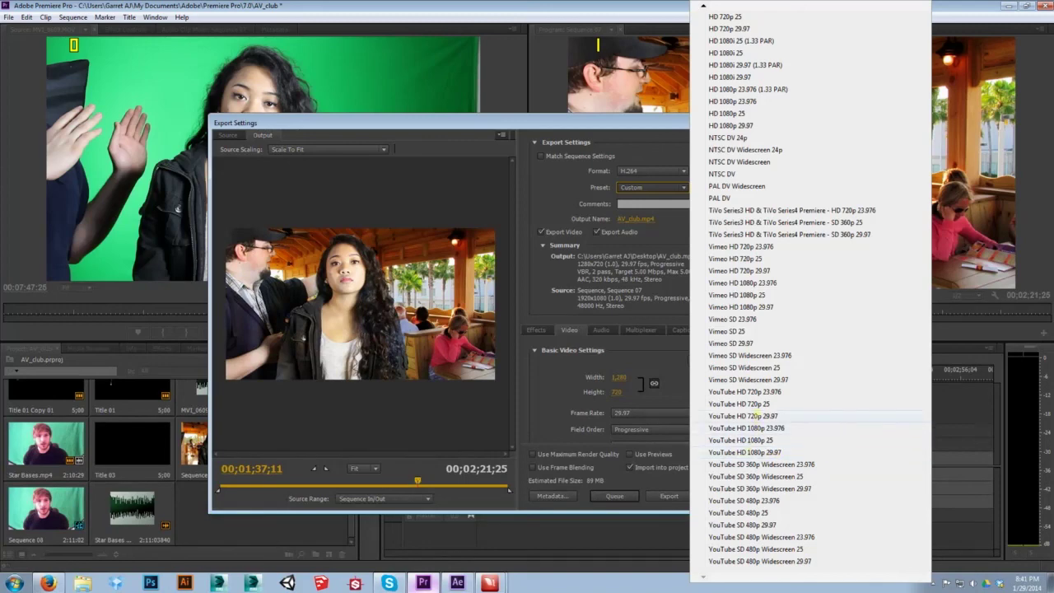
pyautogui.click(739, 404)
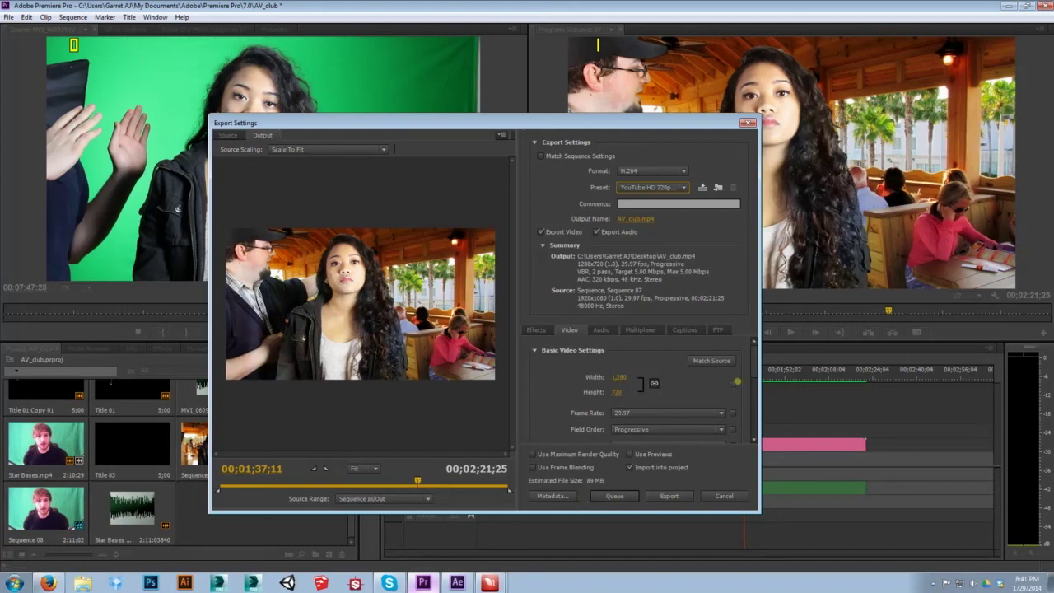
pyautogui.click(667, 496)
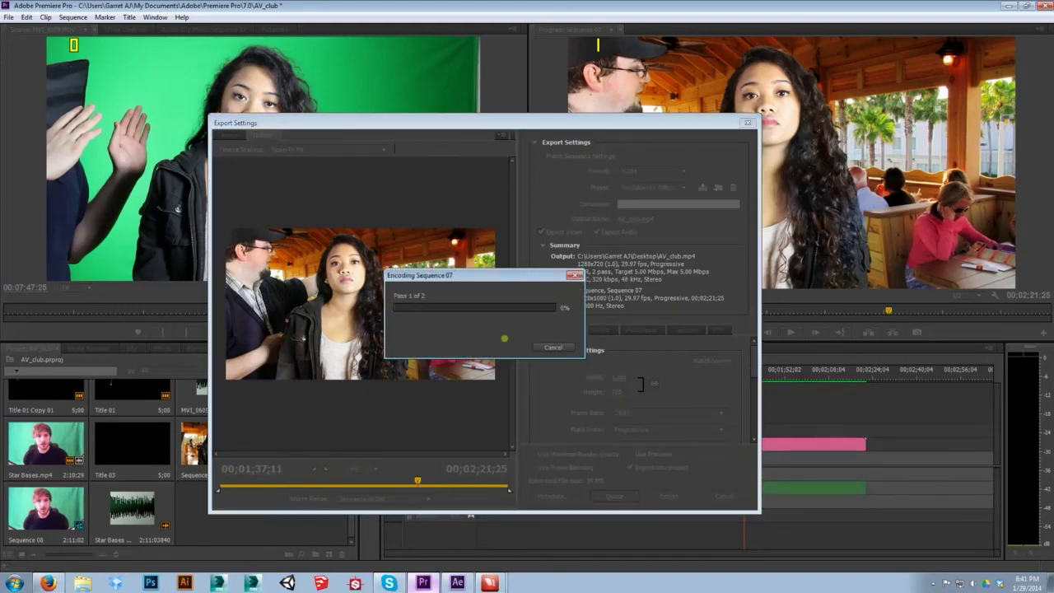